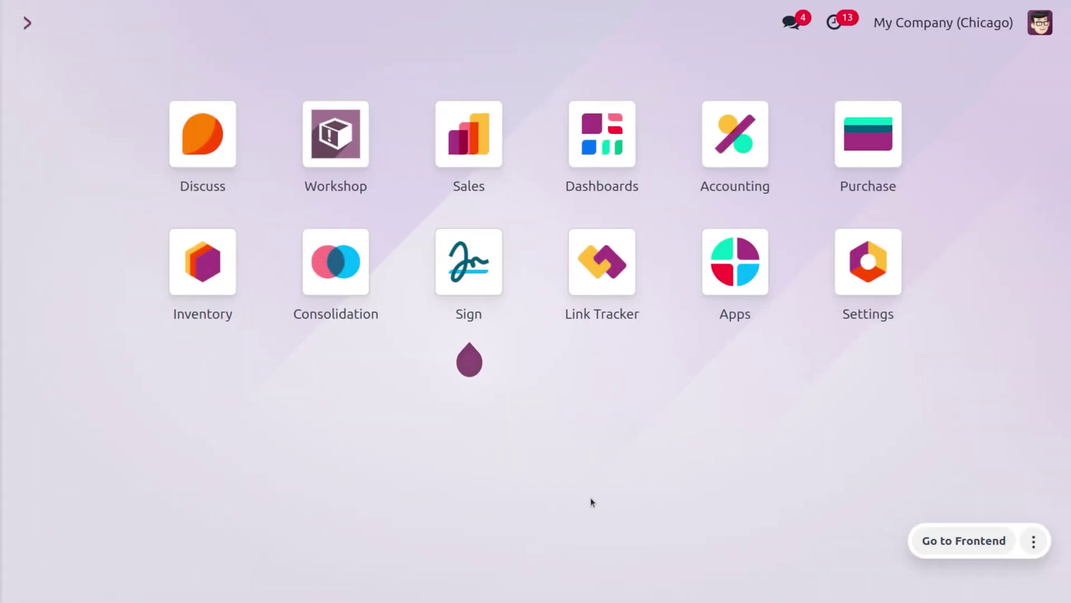
Launch the Accounting app by searching 'acc' in the command palette
text(acc)
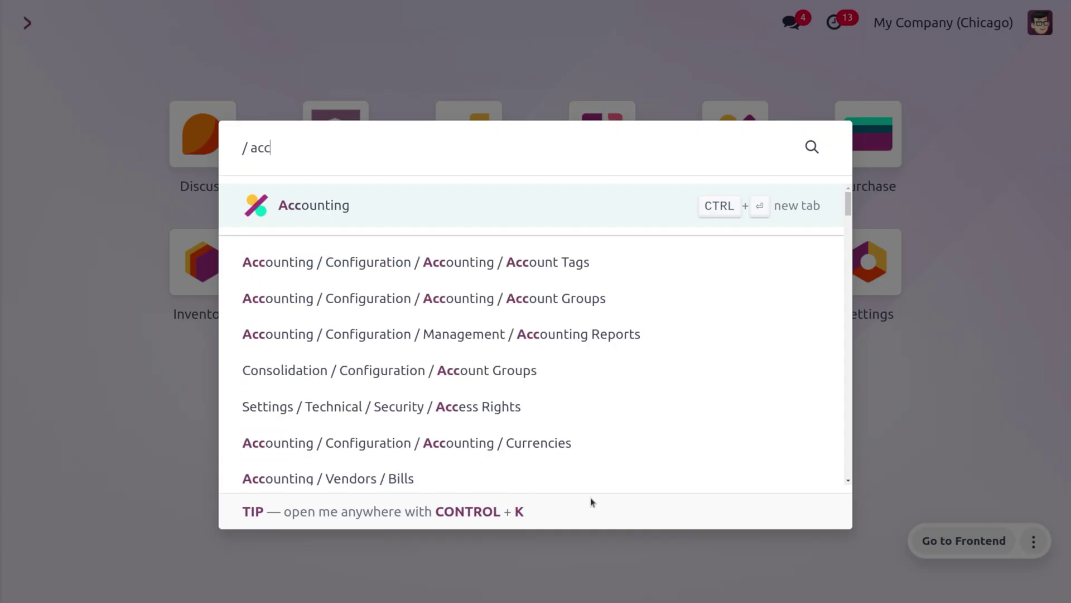
key(Return)
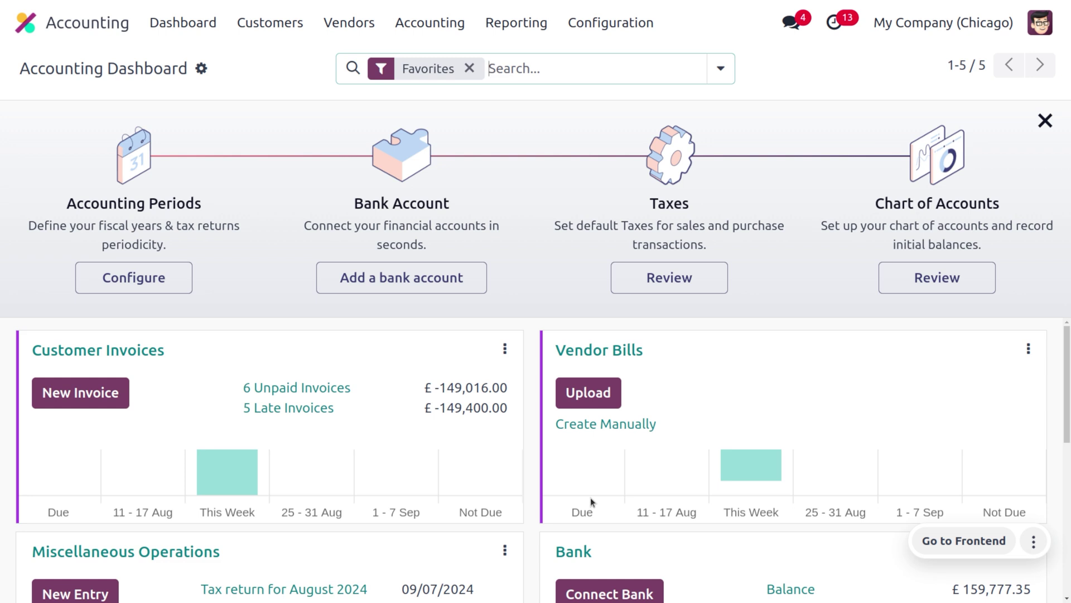
Start a new customer invoice for the Ready Mat contact dated 08/20/2024
click(264, 16)
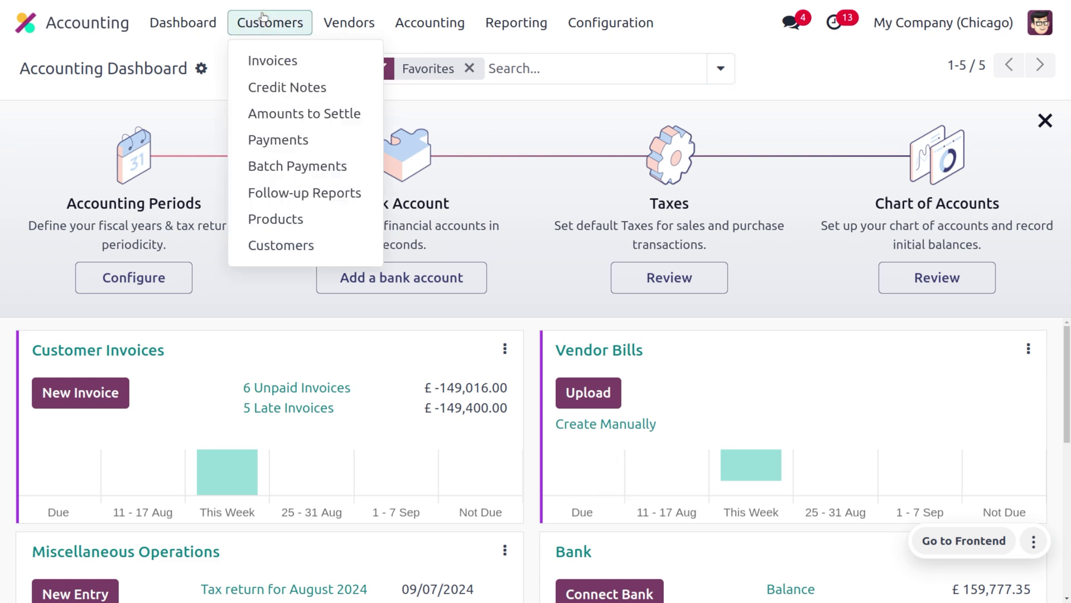
click(294, 60)
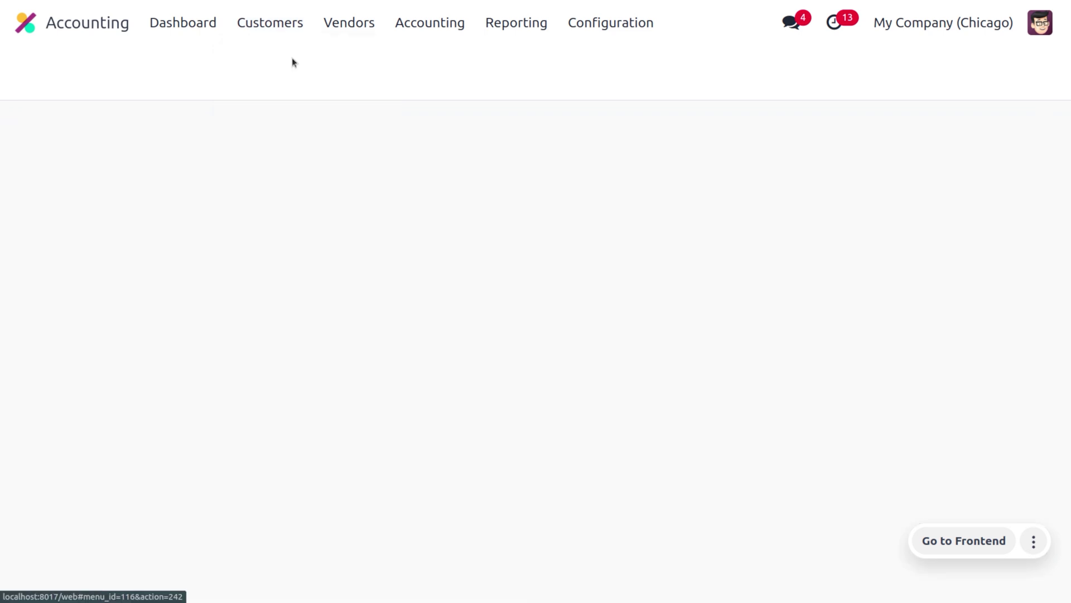
click(38, 81)
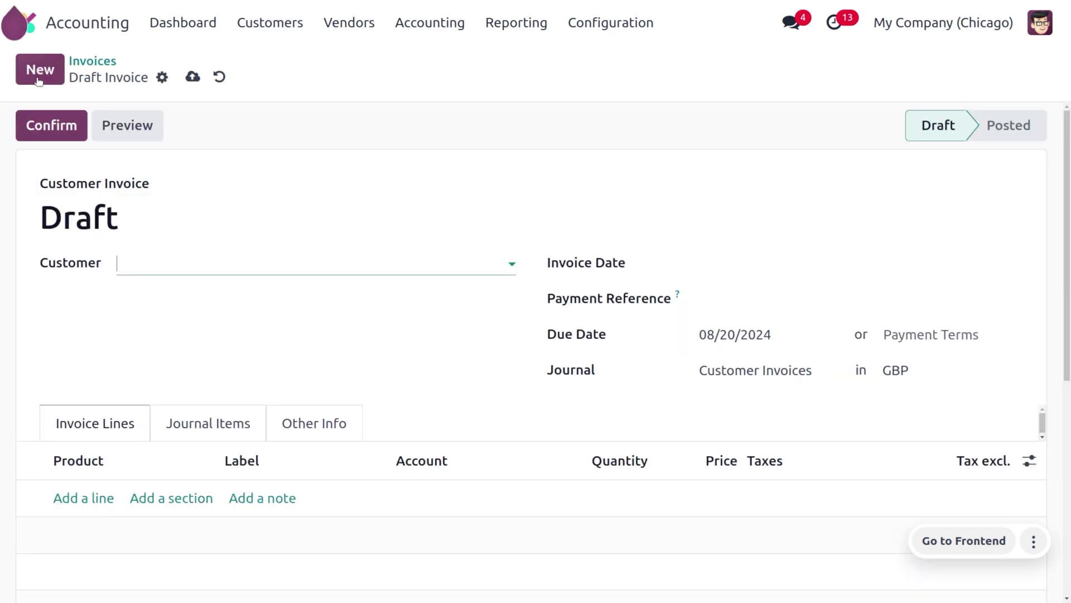
click(206, 267)
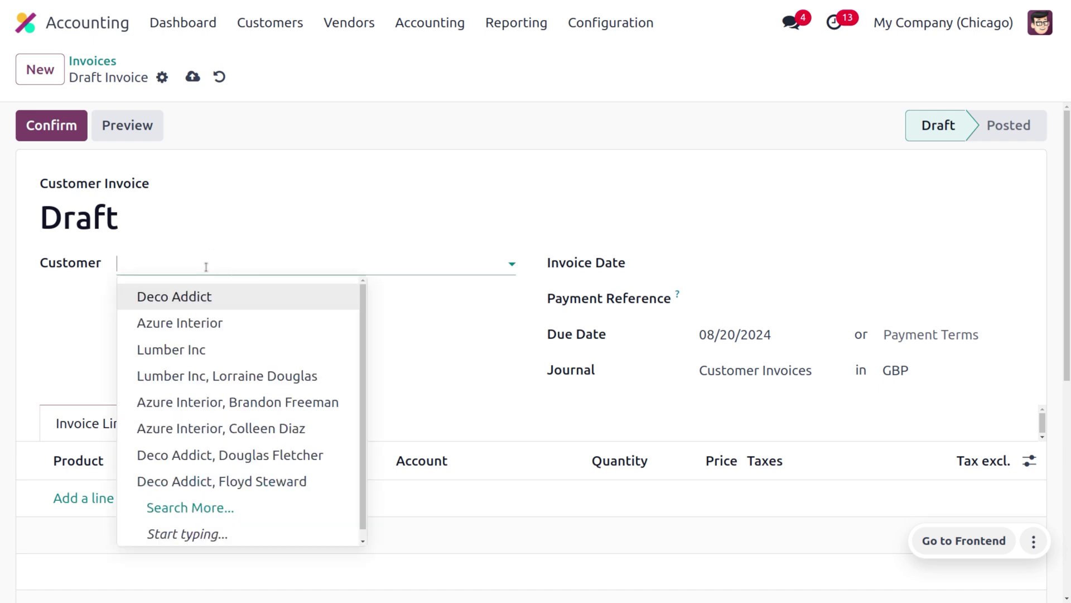
click(239, 508)
scroll(329, 399, down, 5)
click(133, 323)
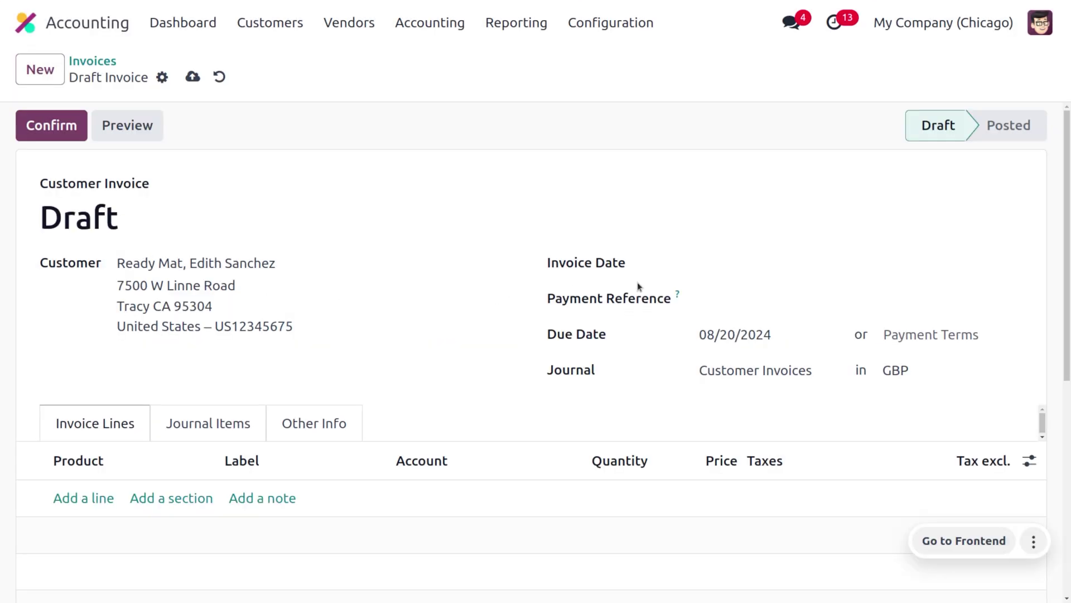
click(744, 276)
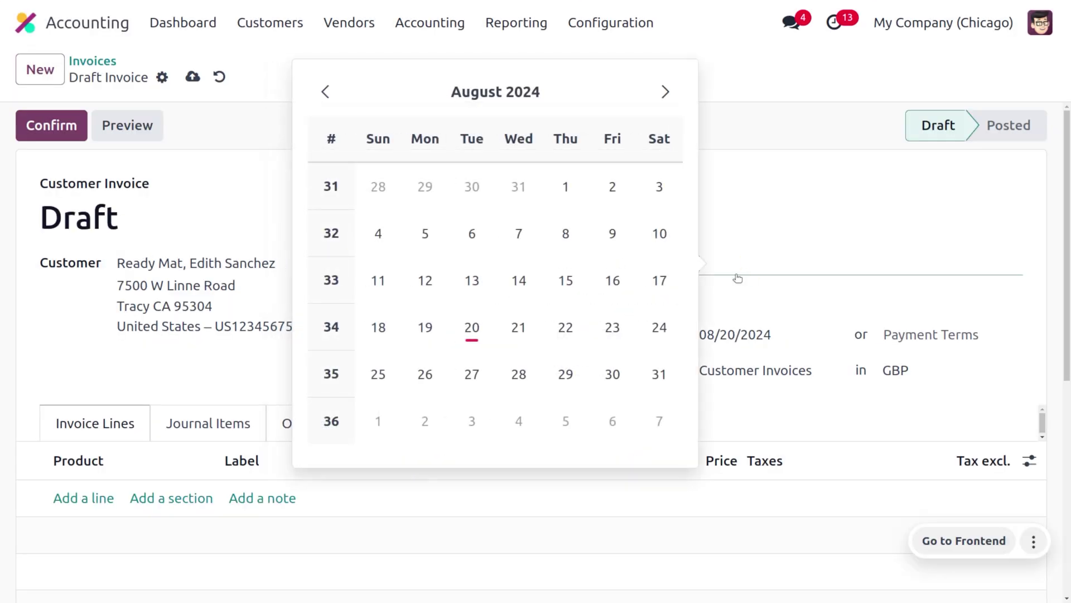
click(471, 326)
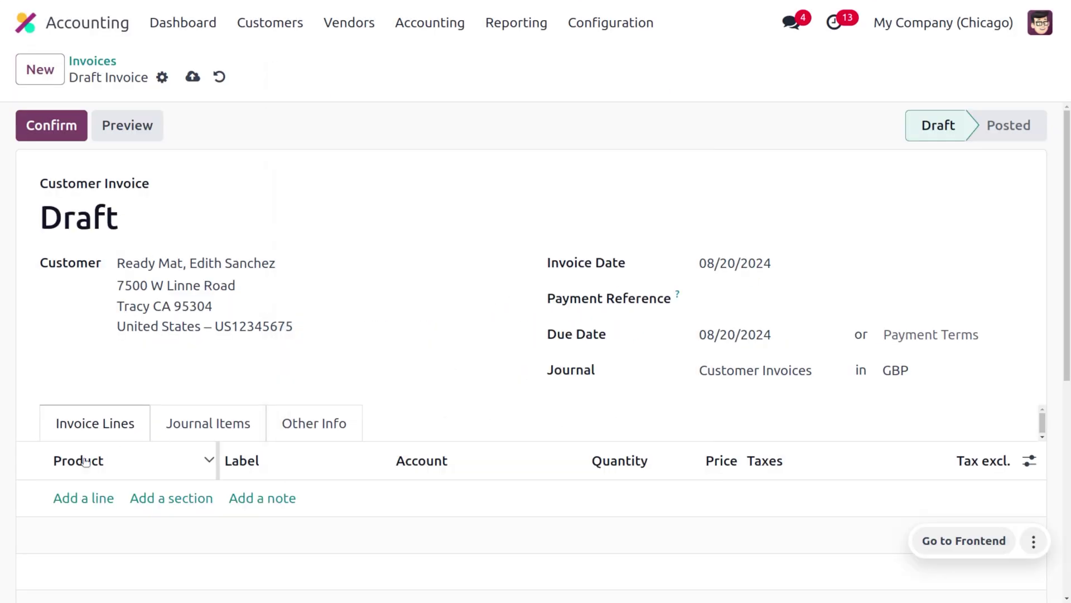
Add one Storage Box line priced at 150.00 and confirm the invoice
click(89, 498)
click(86, 497)
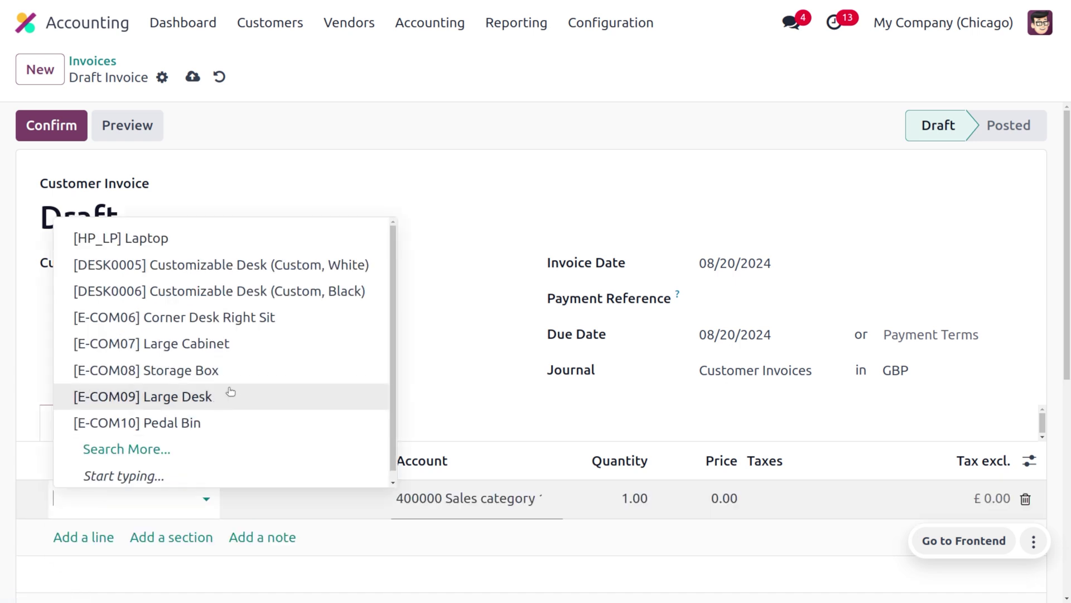
click(244, 378)
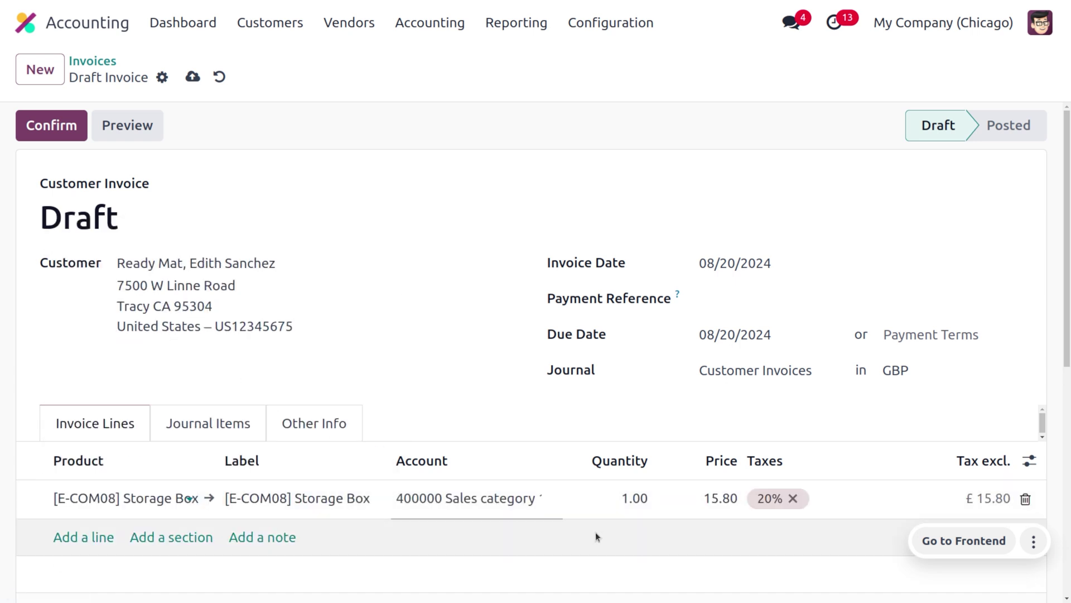
click(712, 502)
text(150)
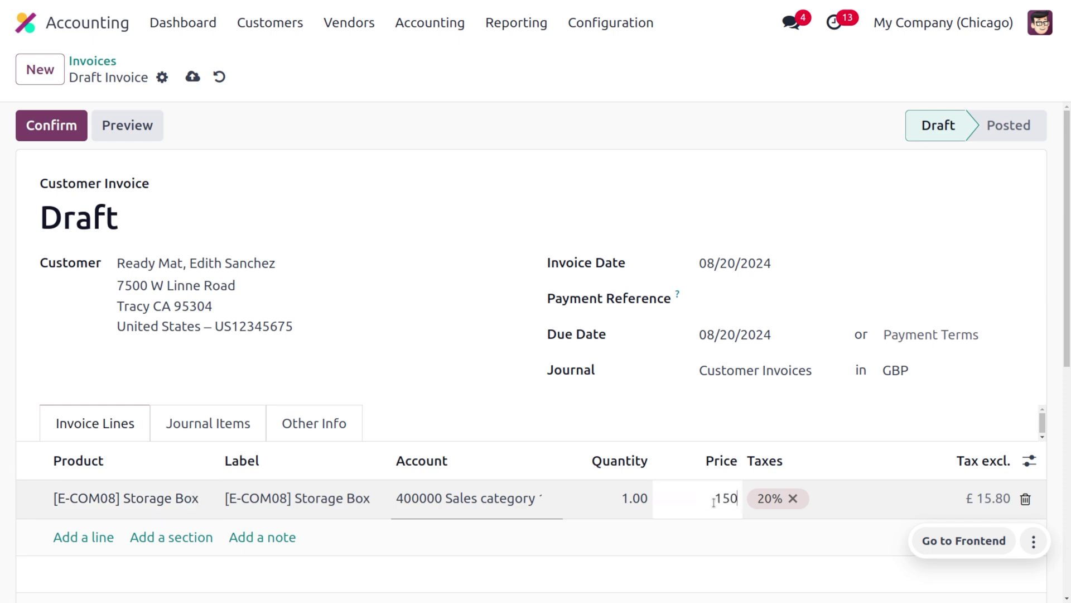
click(844, 234)
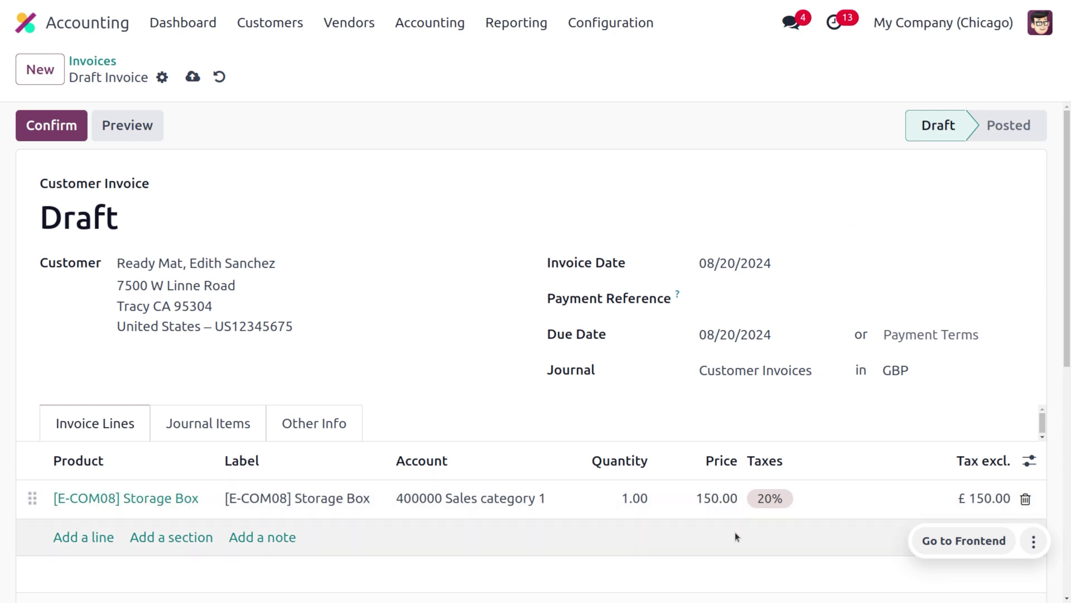
scroll(735, 524, down, 4)
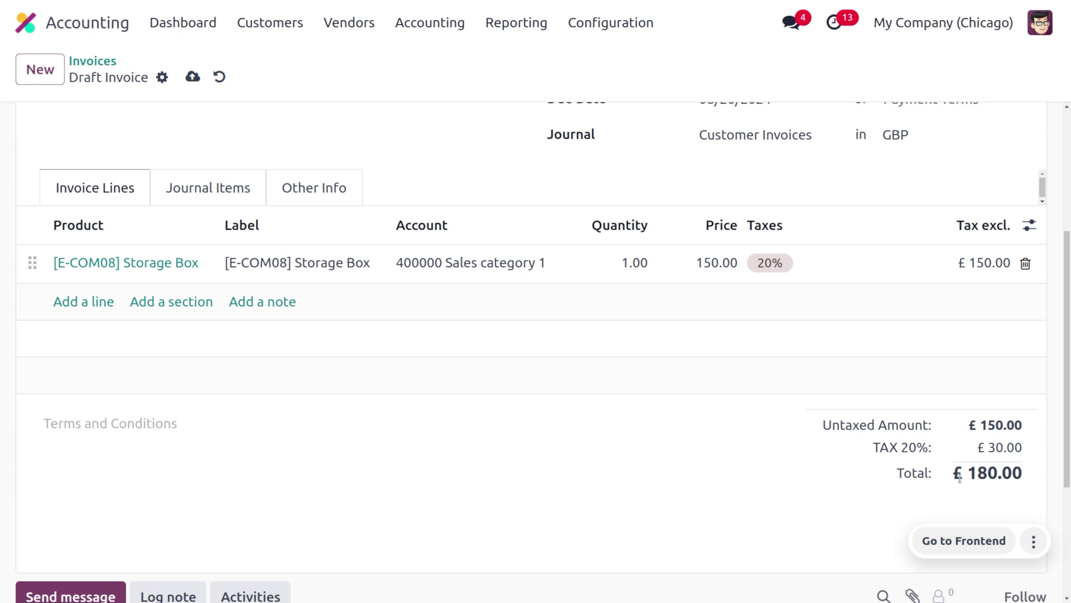
scroll(640, 408, up, 4)
click(46, 124)
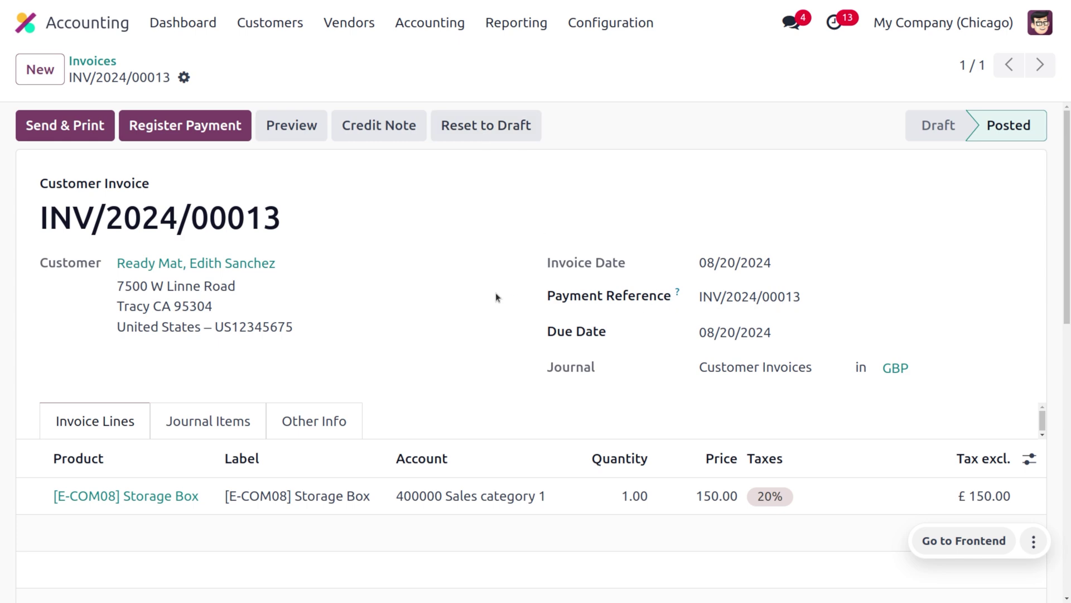
Register a £180.00 payment through the Bank journal for INV/2024/00013
click(202, 139)
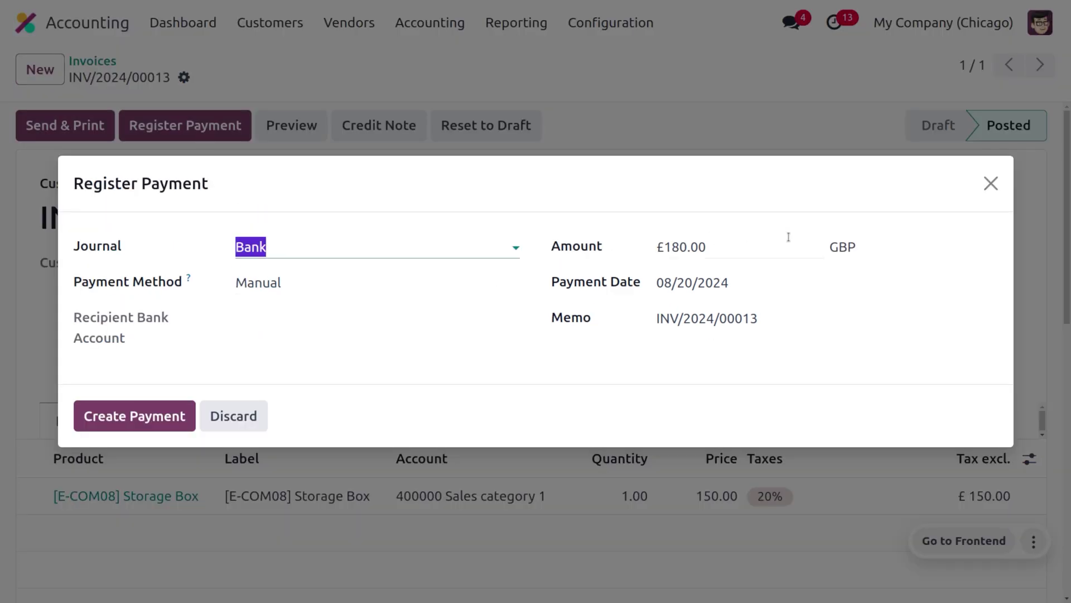
click(115, 416)
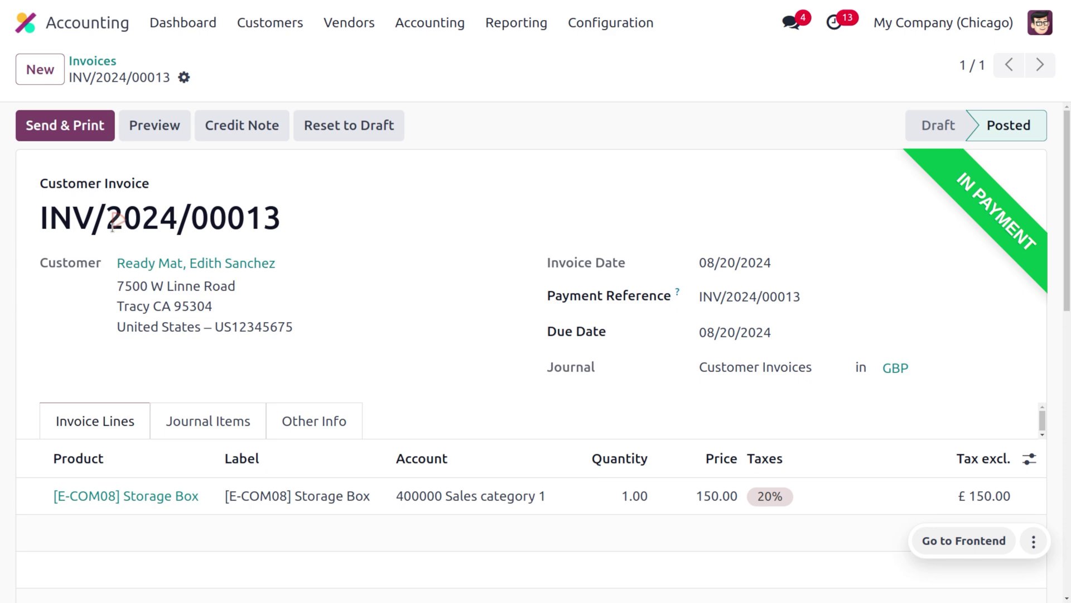
Select the invoice number INV/2024/00013, check £0.00 amount due, and return to the Dashboard
triple_click(112, 227)
key(ctrl+c)
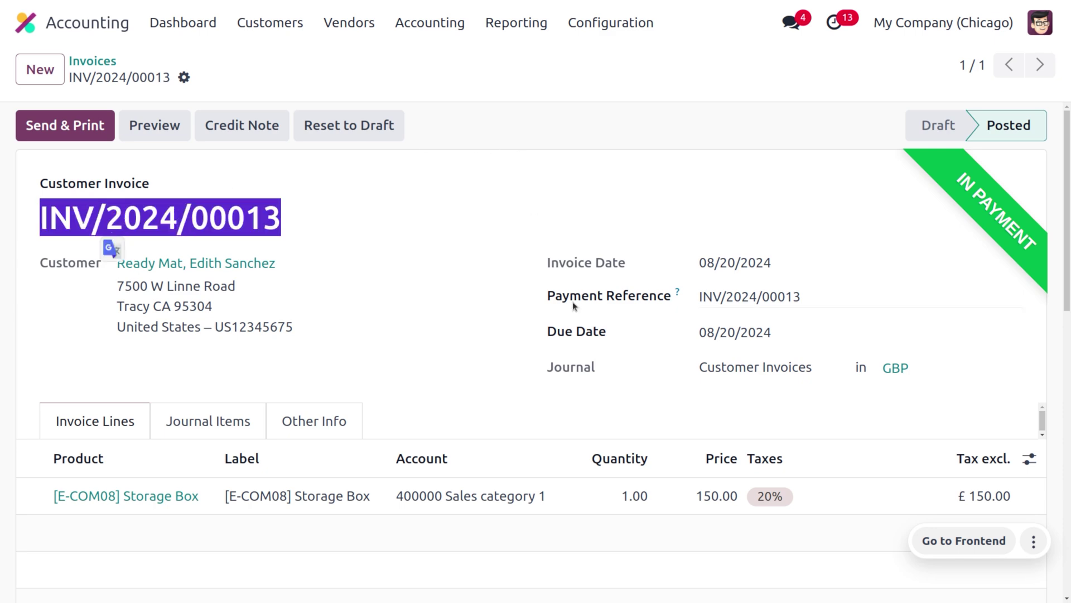
scroll(572, 304, down, 8)
scroll(572, 304, up, 2)
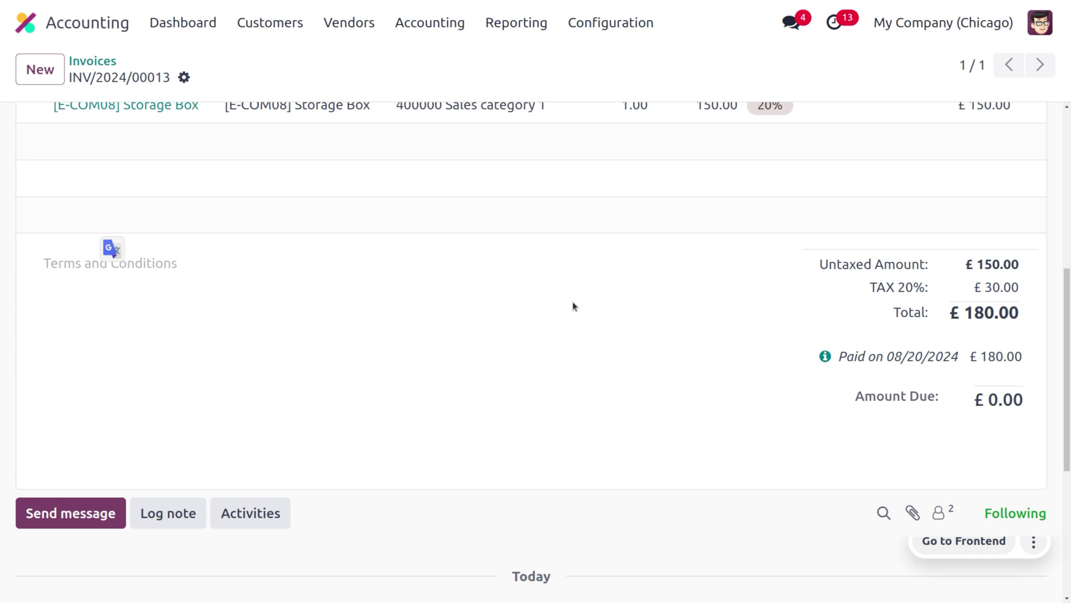
scroll(572, 303, up, 7)
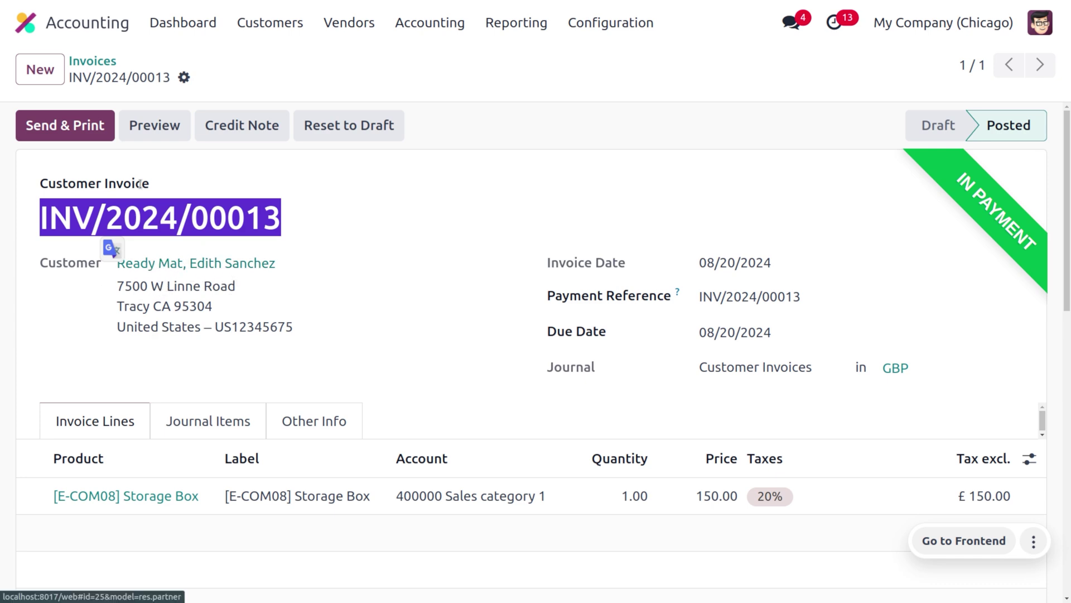
click(161, 31)
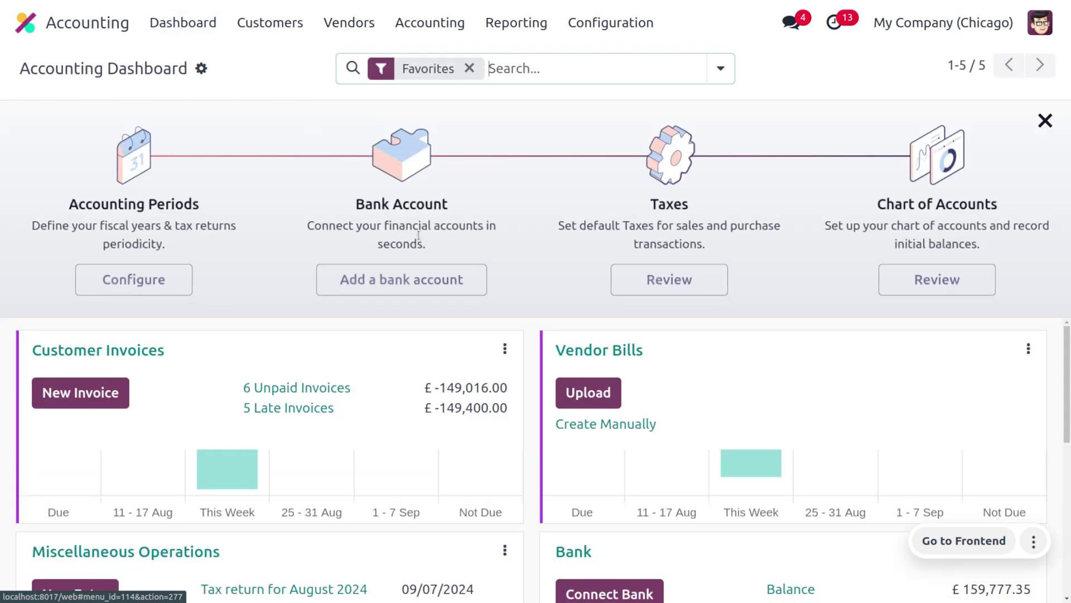
Open Bank journal reconciliation and bring up a blank New Transaction form
scroll(574, 460, down, 4)
scroll(574, 460, up, 1)
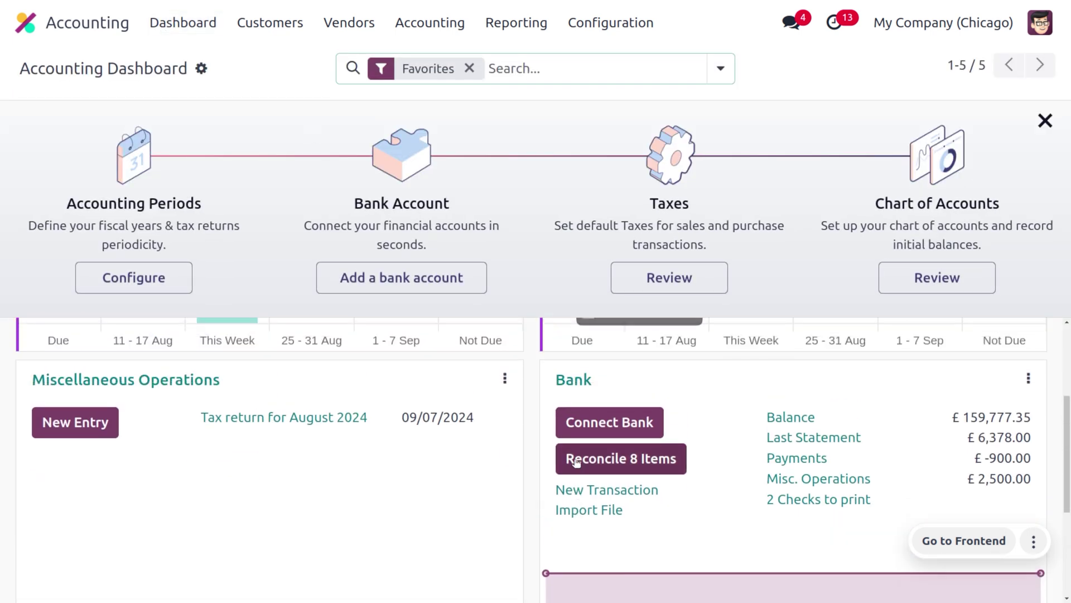
click(579, 380)
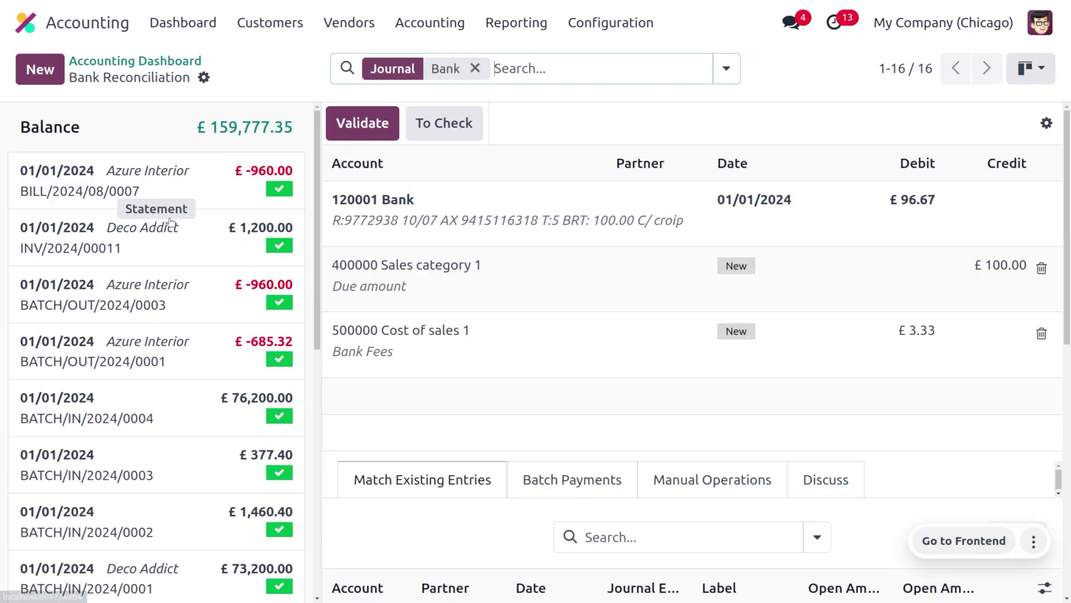
click(40, 69)
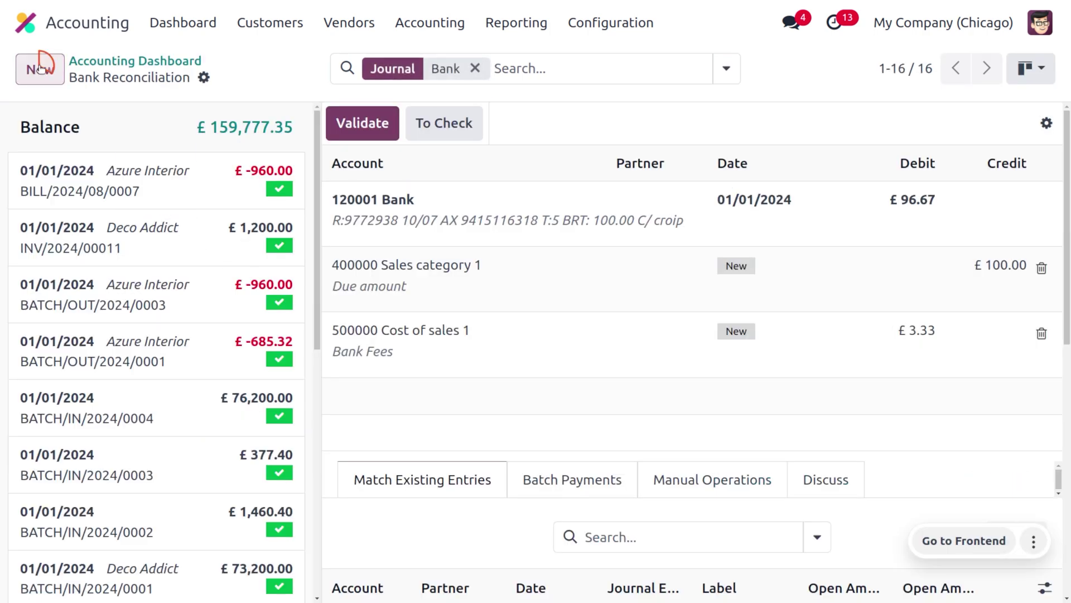
click(990, 192)
scroll(633, 336, down, 4)
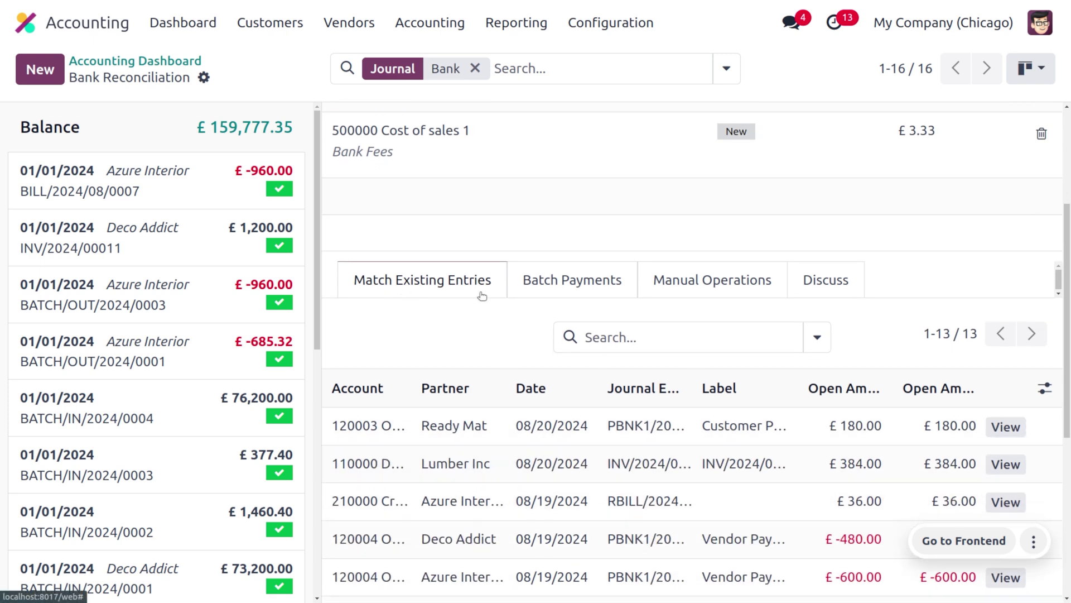
click(40, 72)
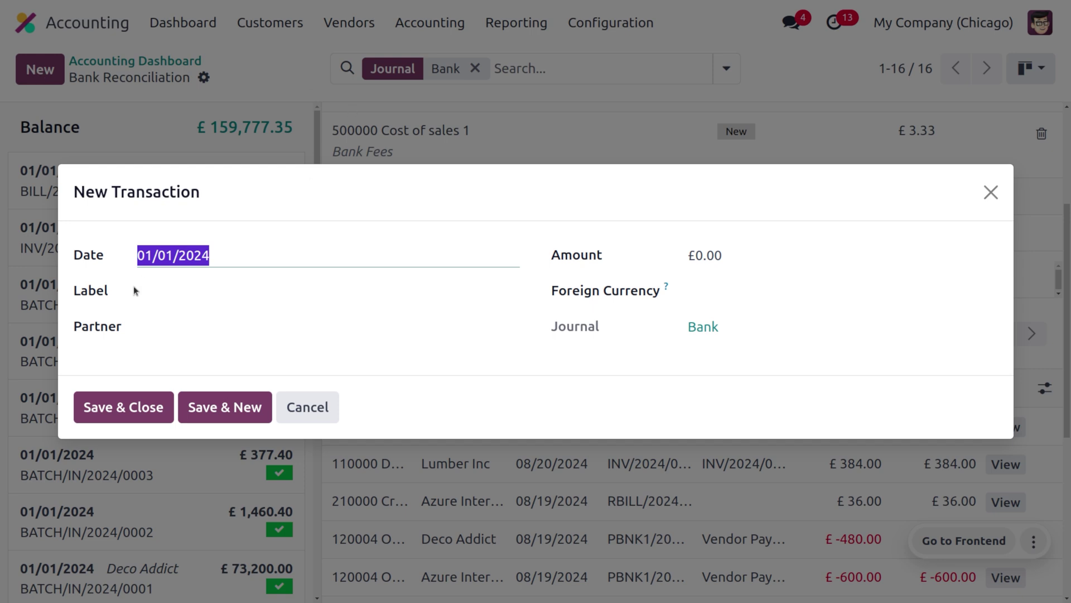
Save a transaction labelled INV/2024/00013 with amount 180 and partner Ready Mat
click(157, 294)
key(ctrl+v)
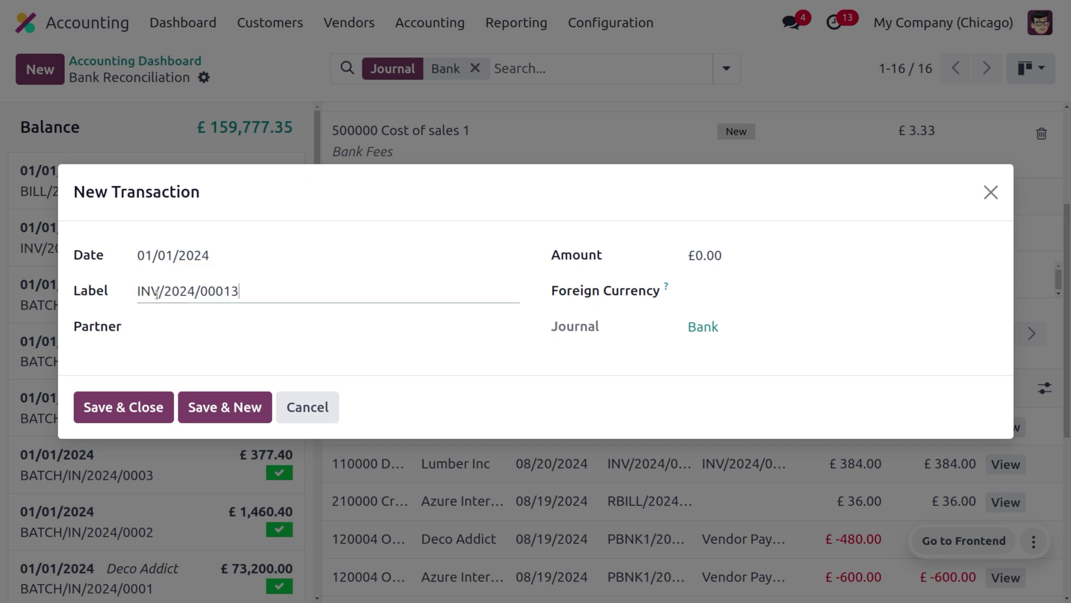
click(732, 259)
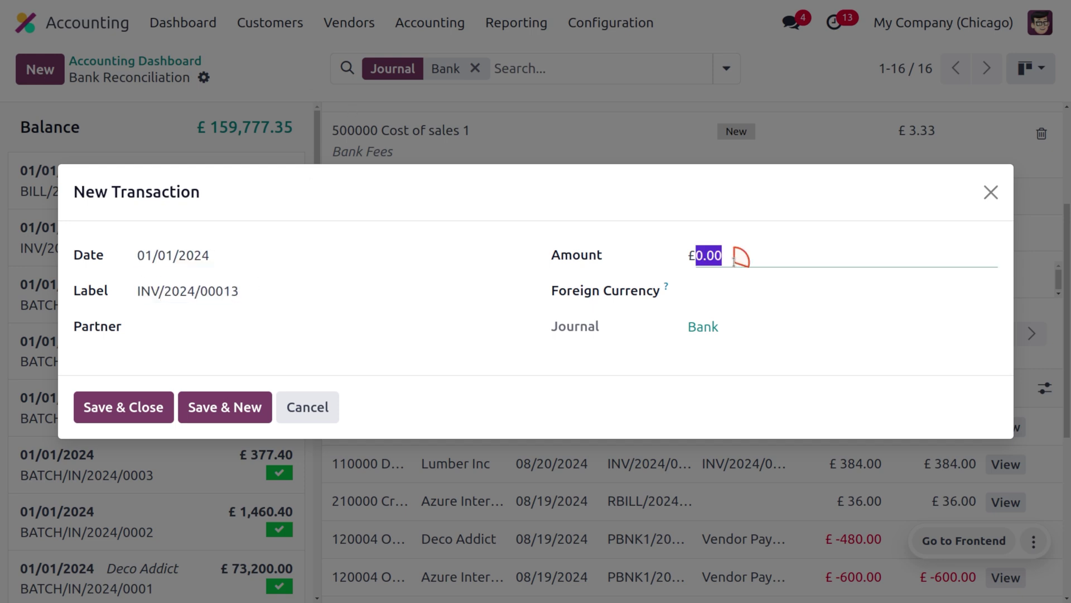
drag(642, 196, 645, 45)
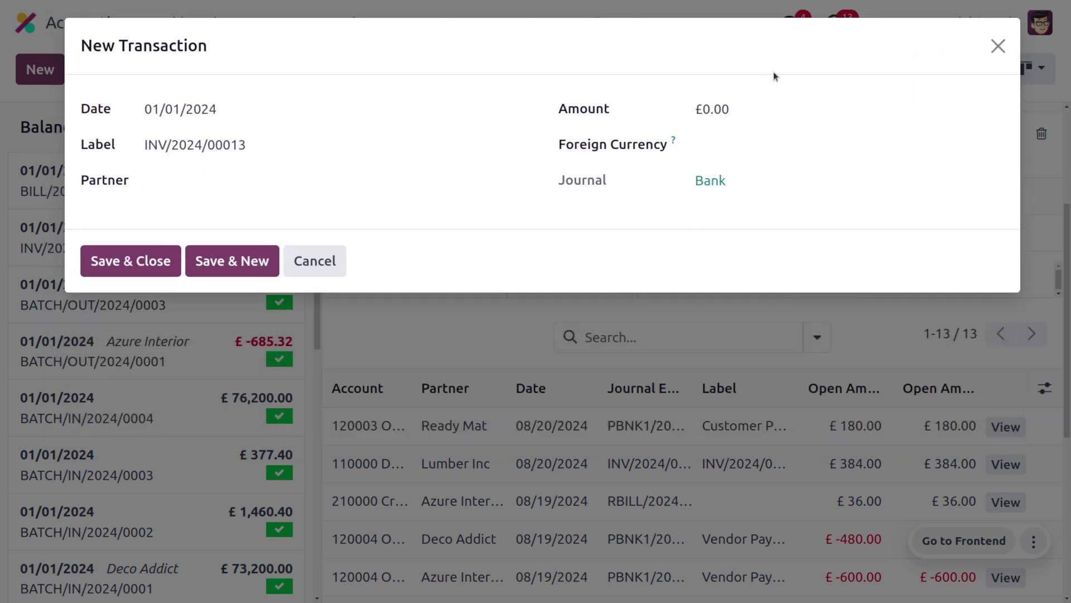
click(775, 109)
key(BackSpace)
text(180)
key(BackSpace)
key(BackSpace)
key(BackSpace)
key(BackSpace)
key(BackSpace)
text(180)
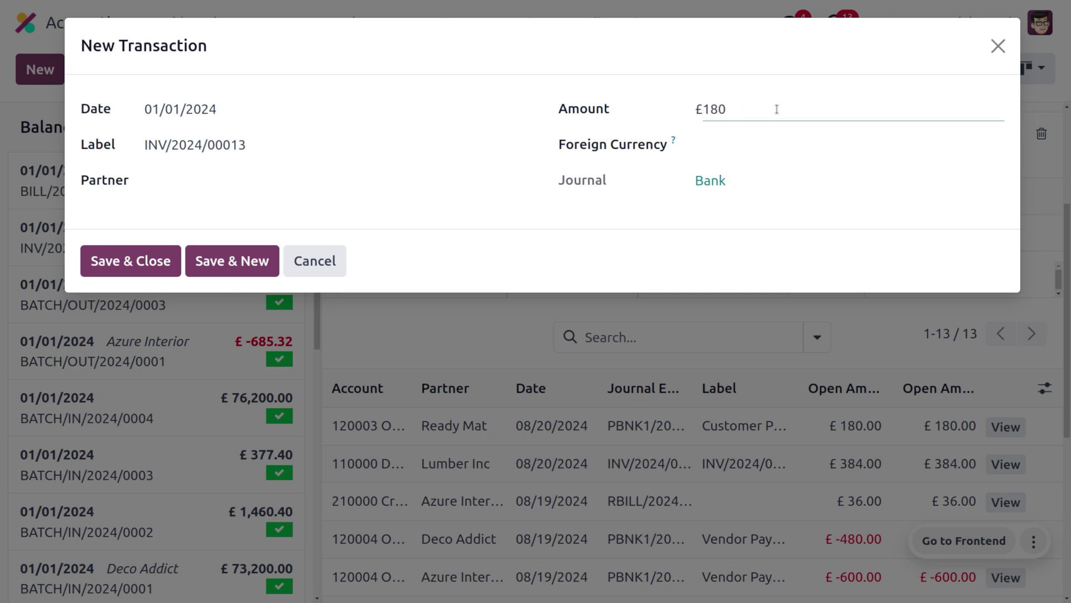
click(252, 178)
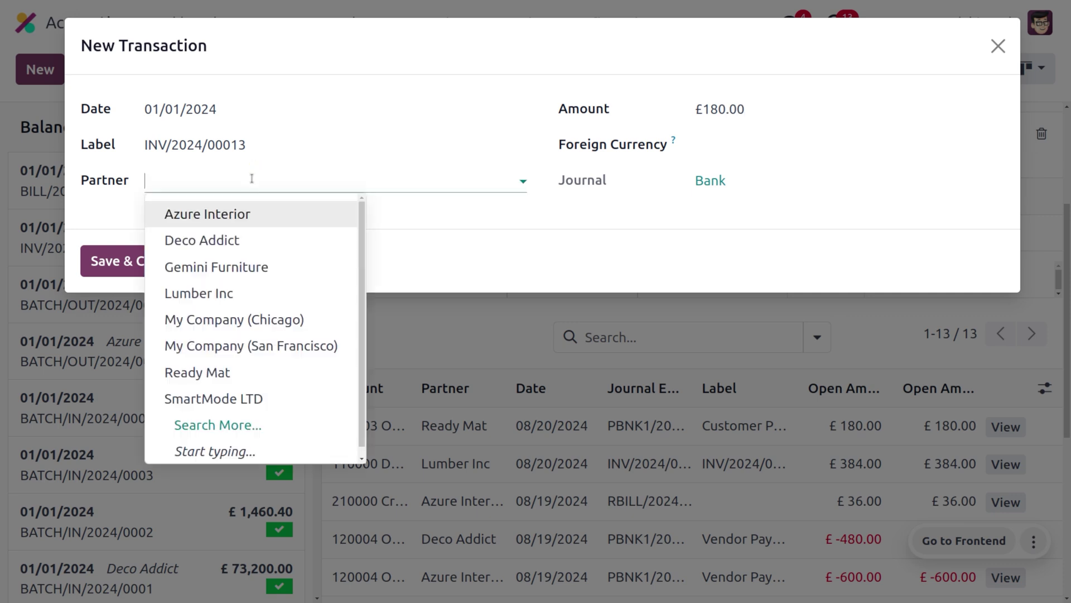
click(281, 373)
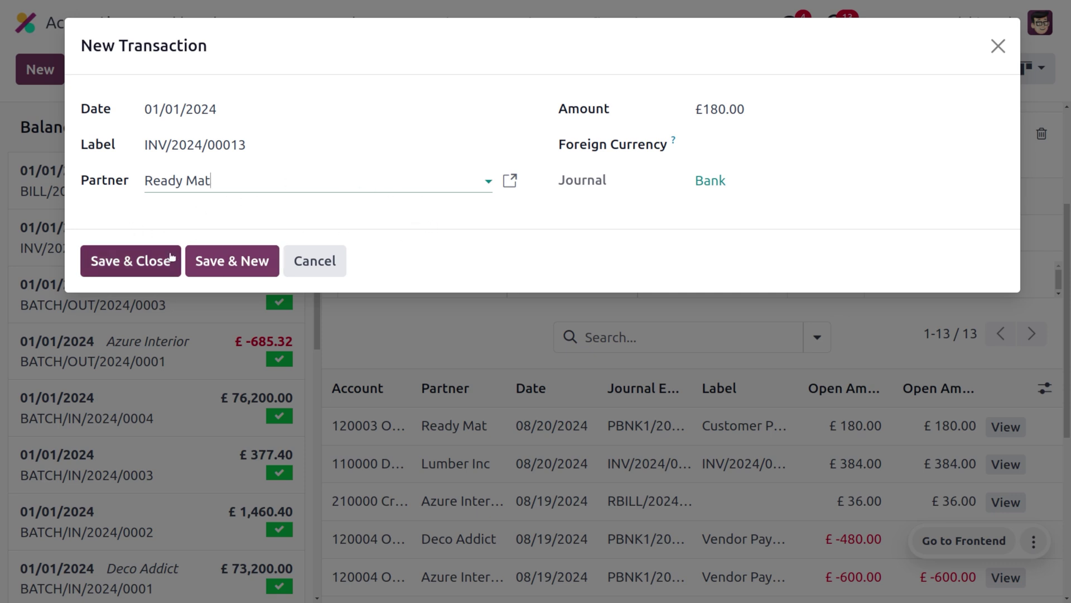
click(137, 269)
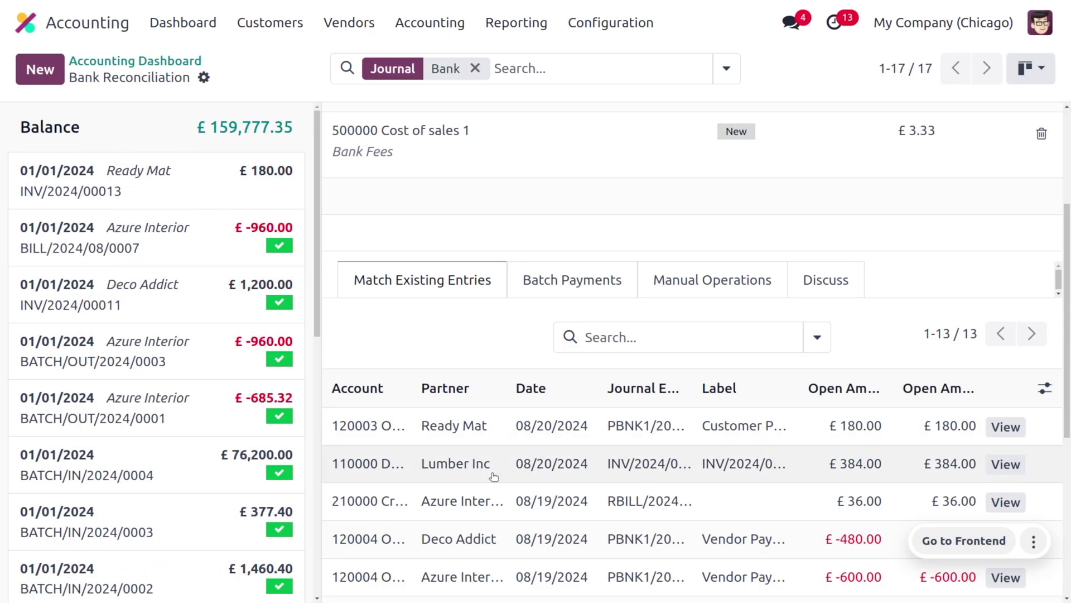
Match the Ready Mat £180.00 transaction to its Outstanding Receipts entry and clear the Bank filter
click(520, 441)
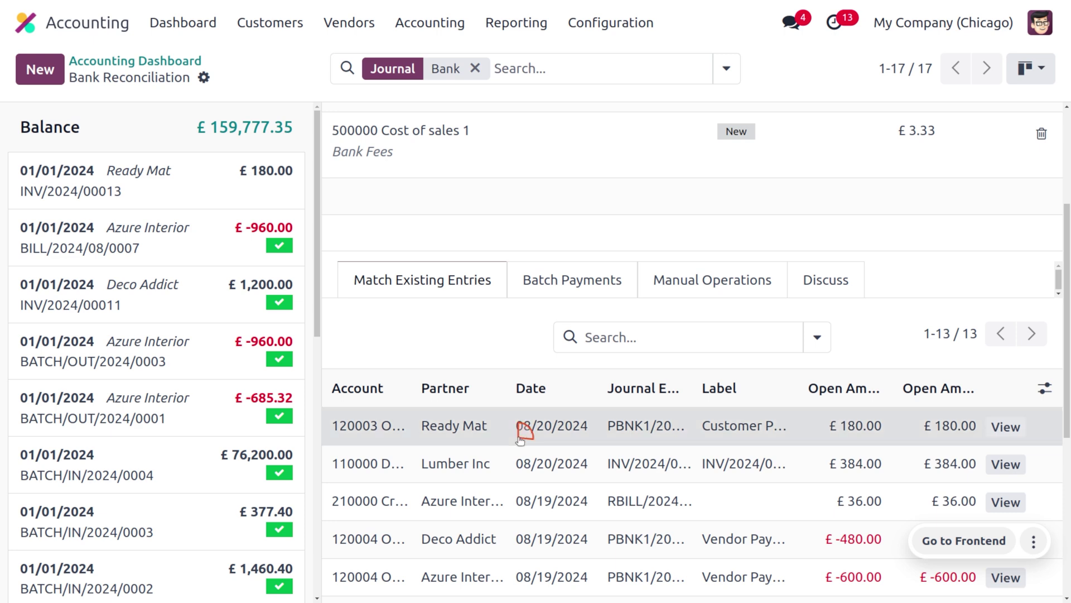
click(172, 191)
click(475, 68)
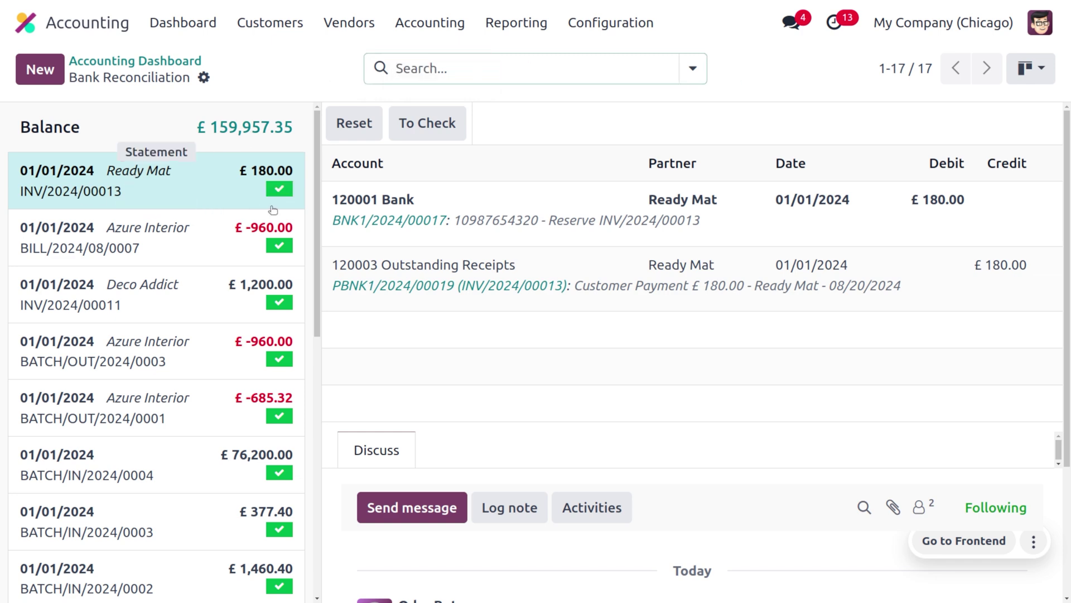
click(278, 23)
Open the customer Invoices list showing the Ready Mat £180.00 invoice as Paid
click(294, 61)
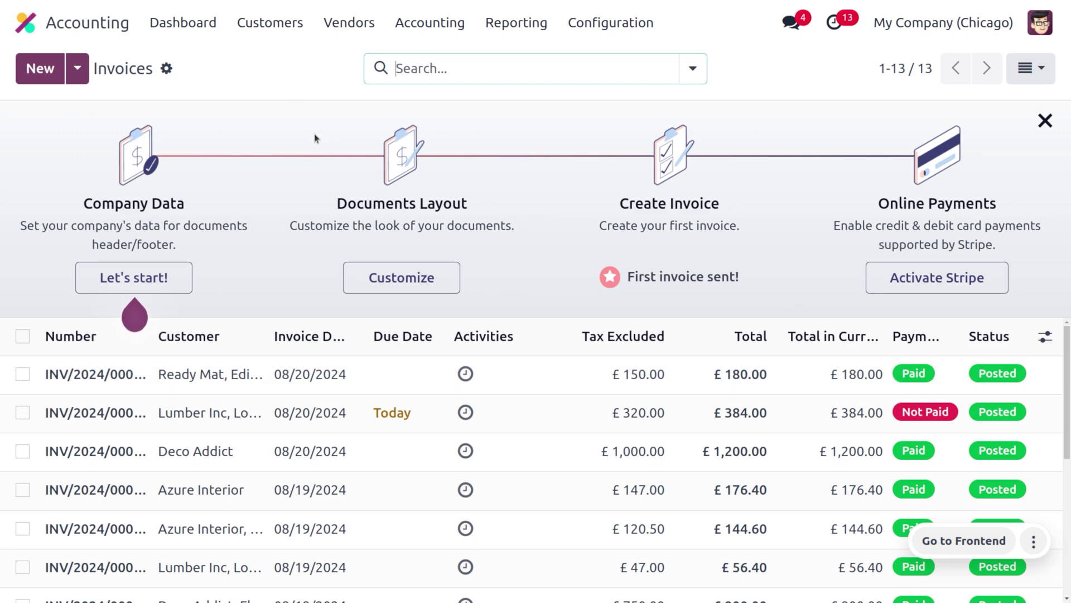
click(349, 25)
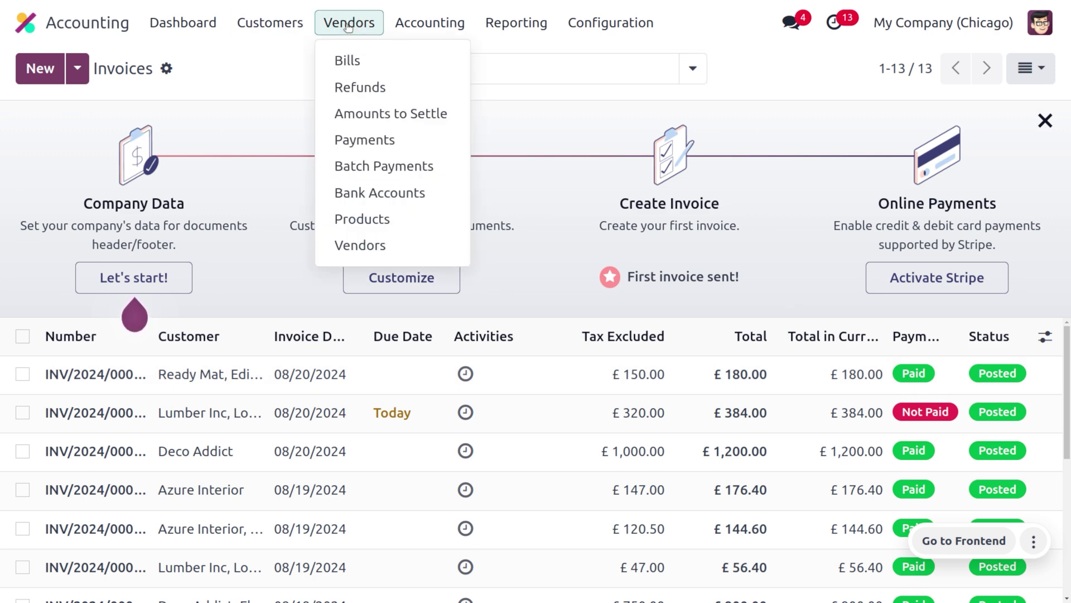
Go to Vendors > Bills and create a new draft bill
click(362, 60)
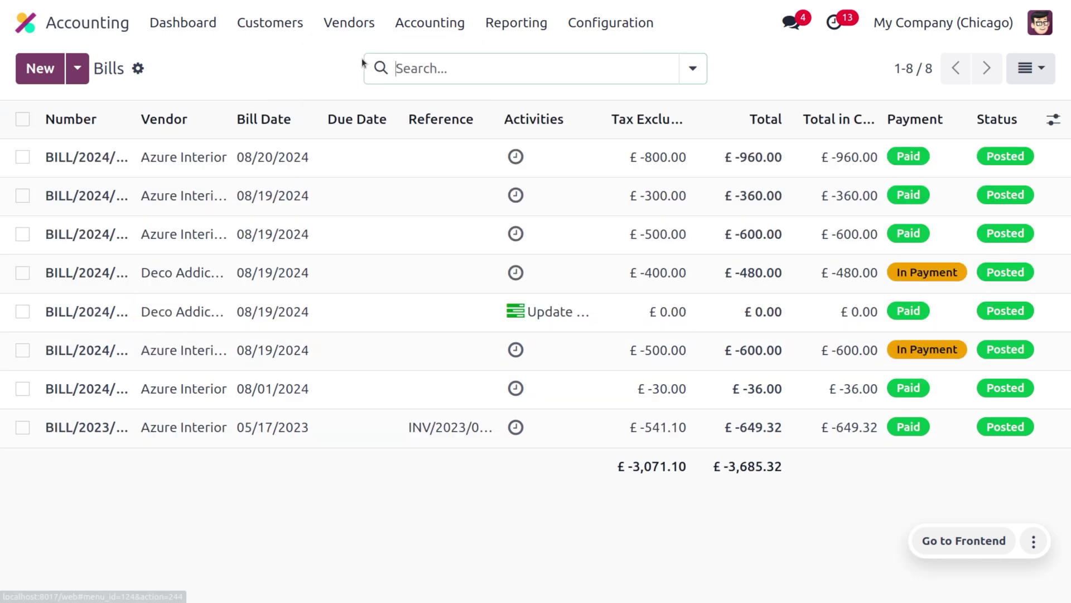
click(34, 63)
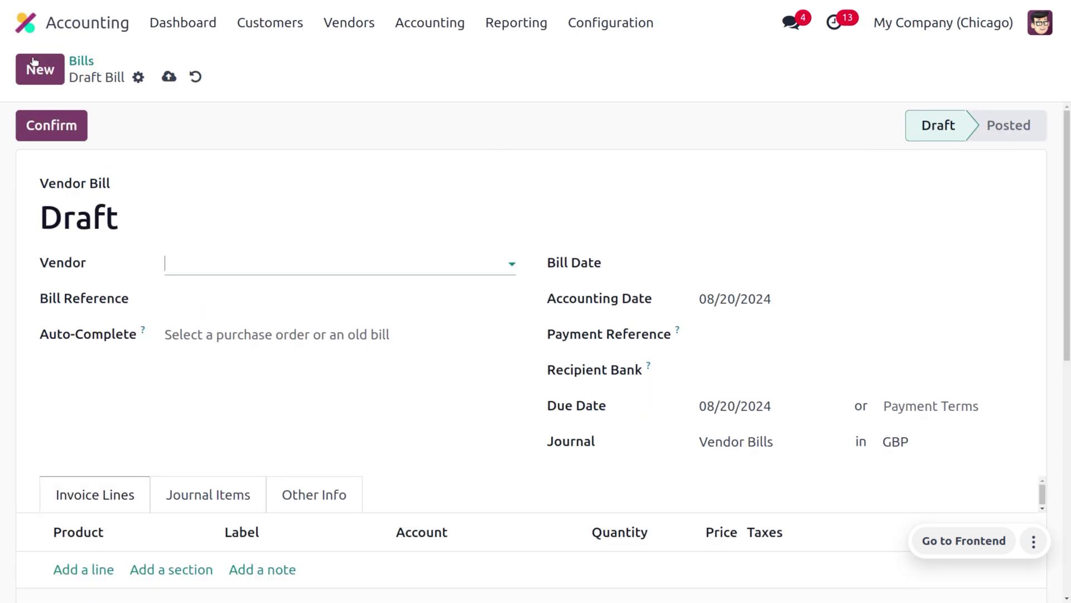
Choose the Wood Corner contact as vendor via Search More and set bill date 08/20/2024
click(199, 261)
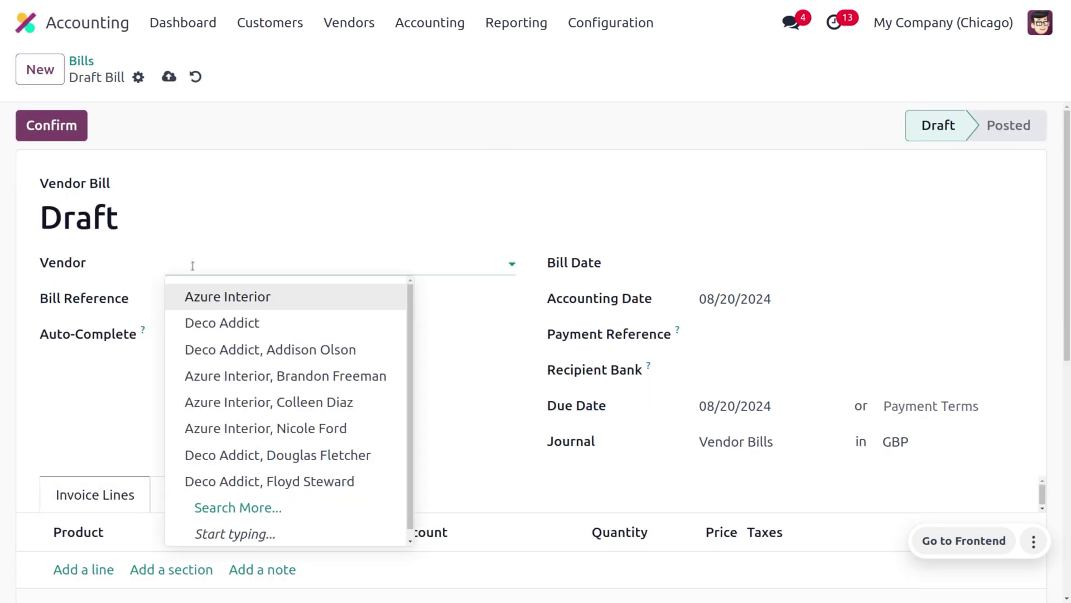
click(268, 500)
scroll(266, 506, down, 6)
scroll(267, 507, down, 10)
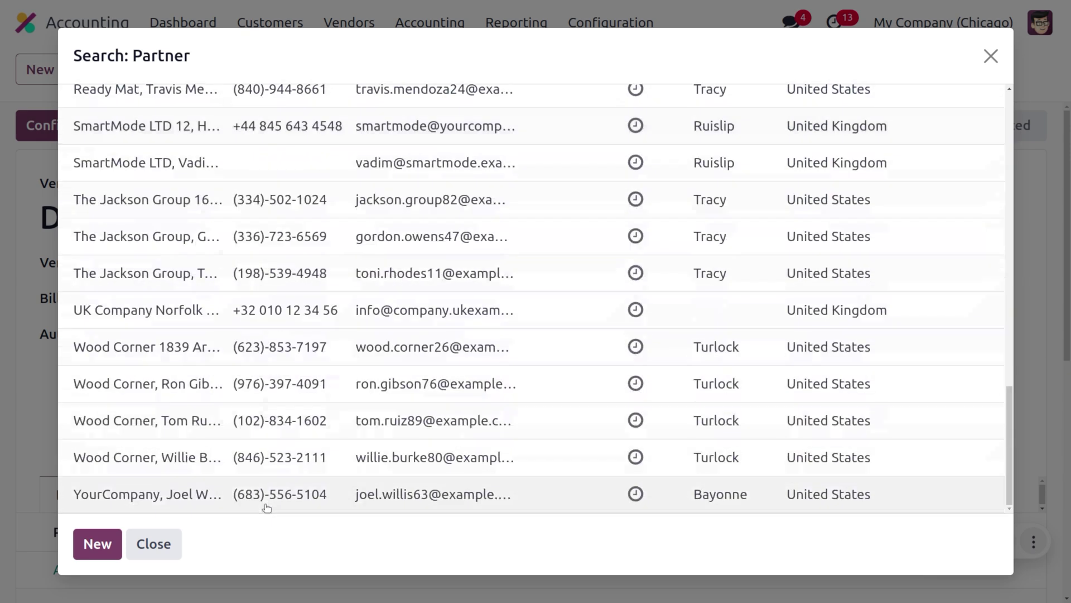
click(136, 384)
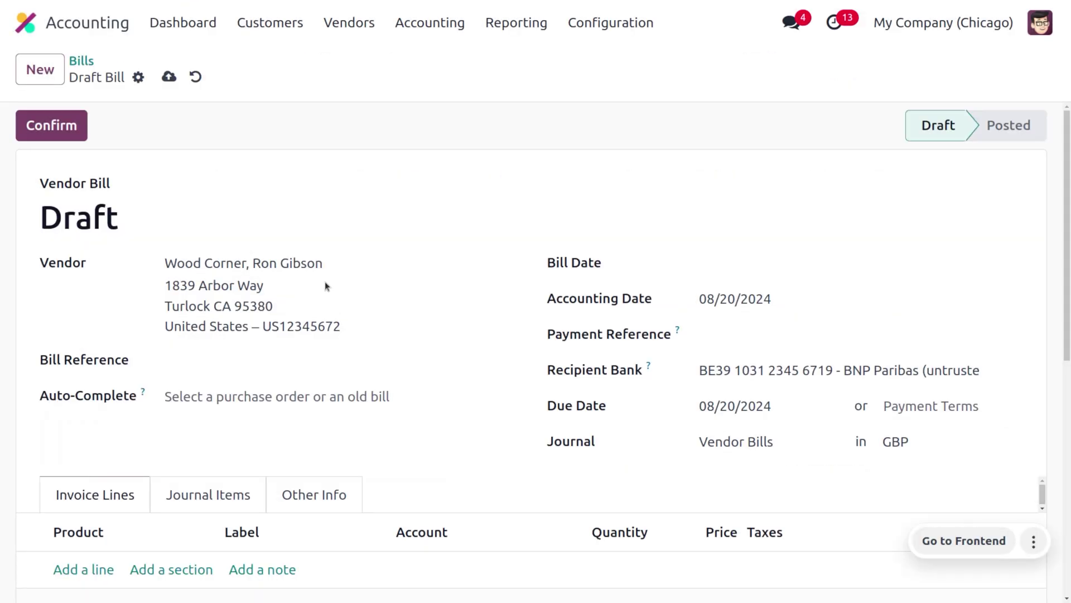
click(701, 267)
click(469, 324)
scroll(189, 383, down, 3)
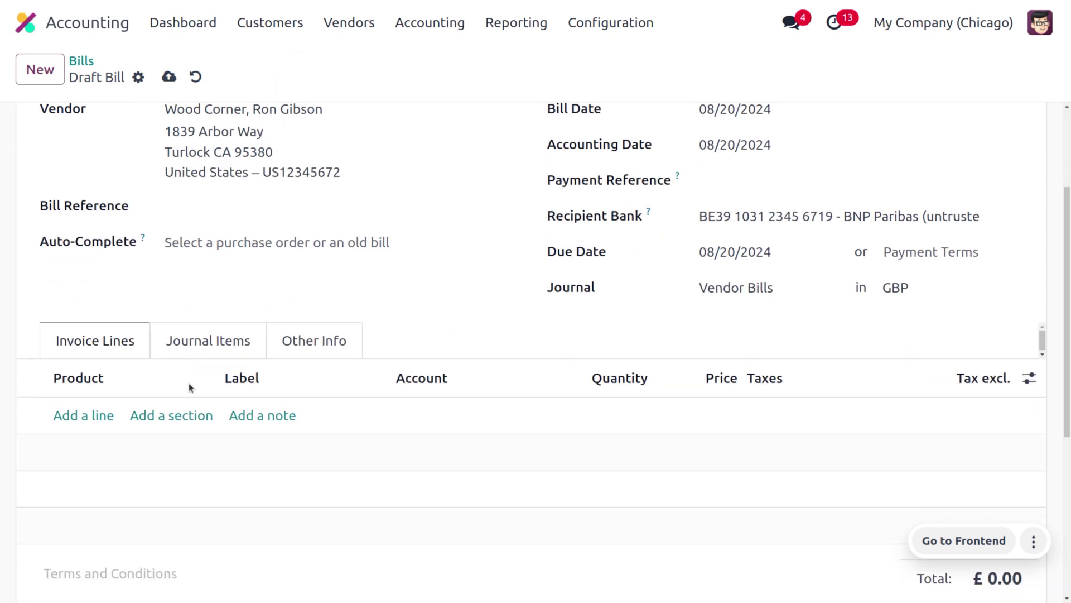
Add a [HP_LP] Laptop line at price 800.00 so the bill totals £960.00 with 20% tax
click(98, 415)
click(101, 415)
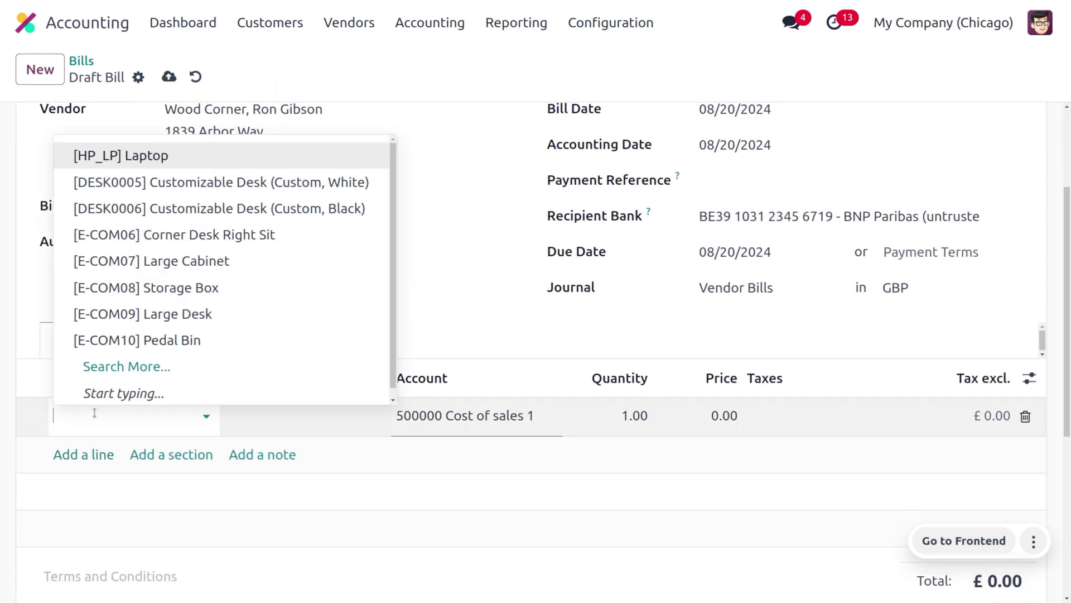
click(196, 146)
click(726, 406)
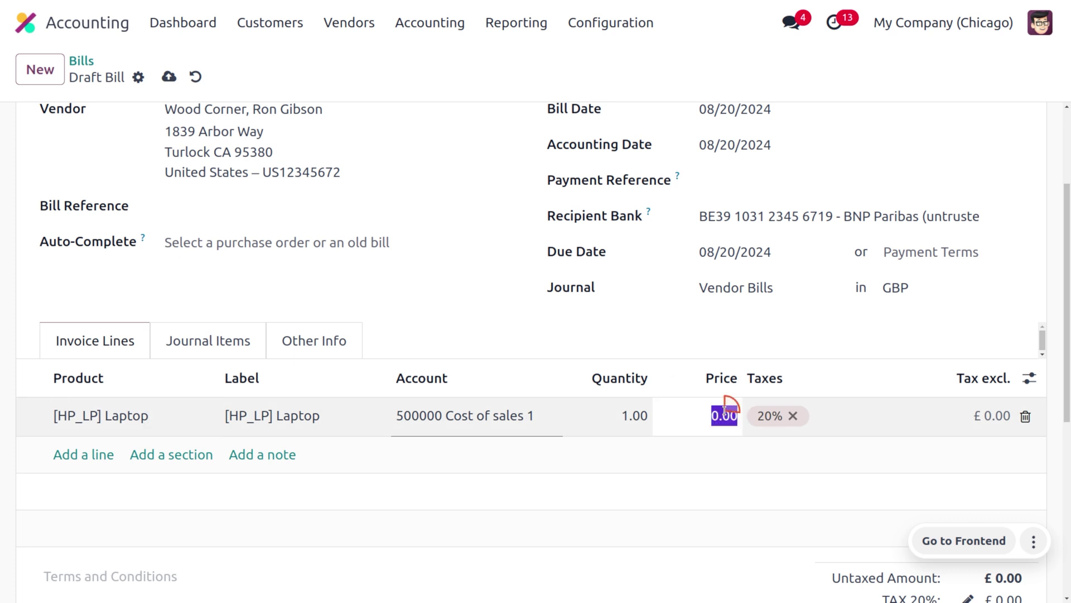
text(800)
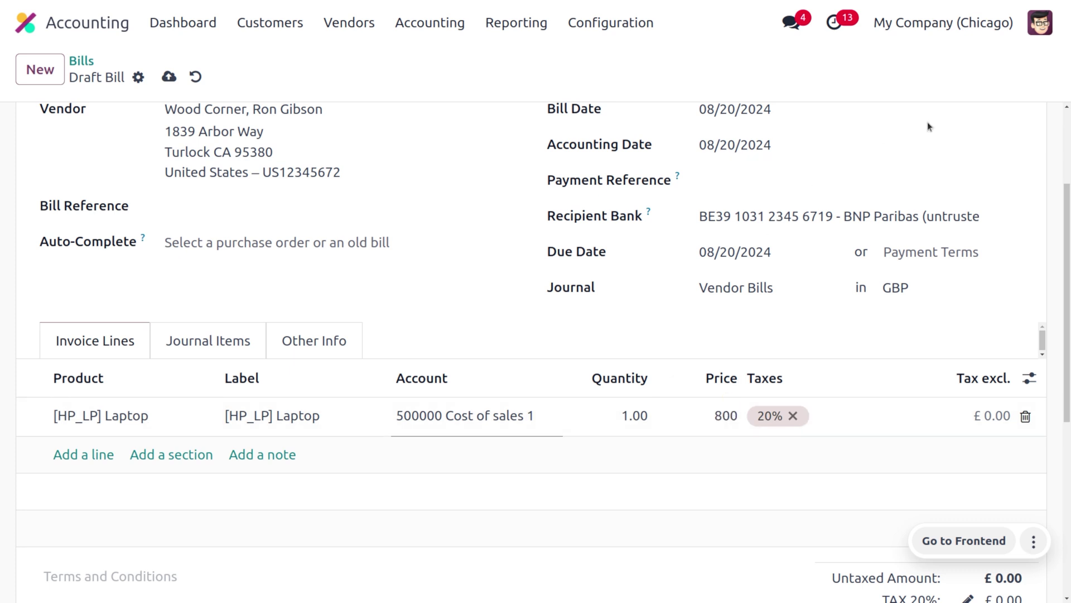
click(980, 85)
scroll(718, 431, down, 3)
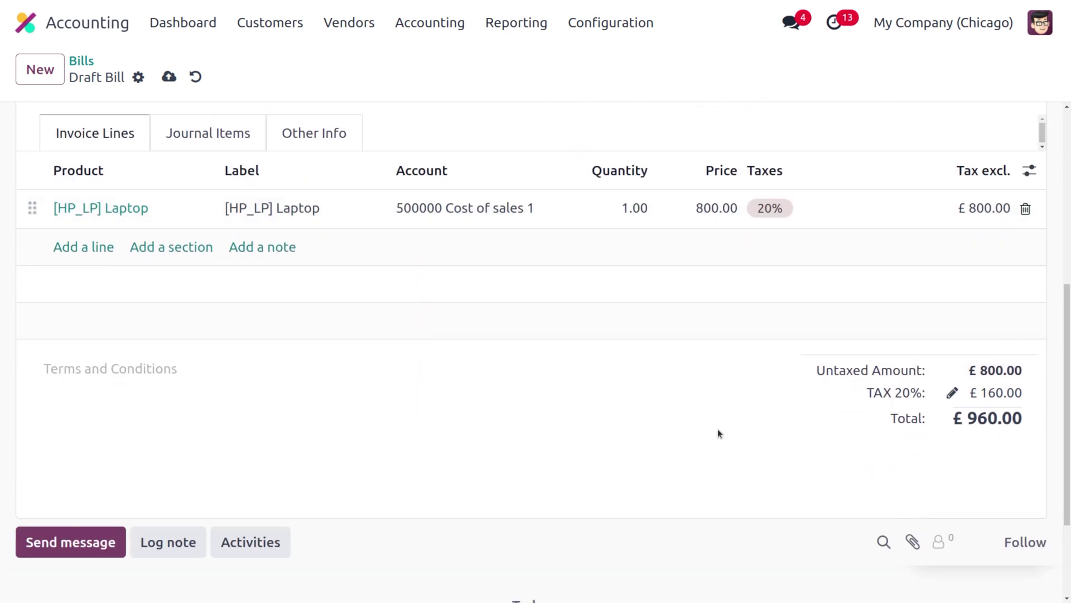
scroll(718, 430, down, 1)
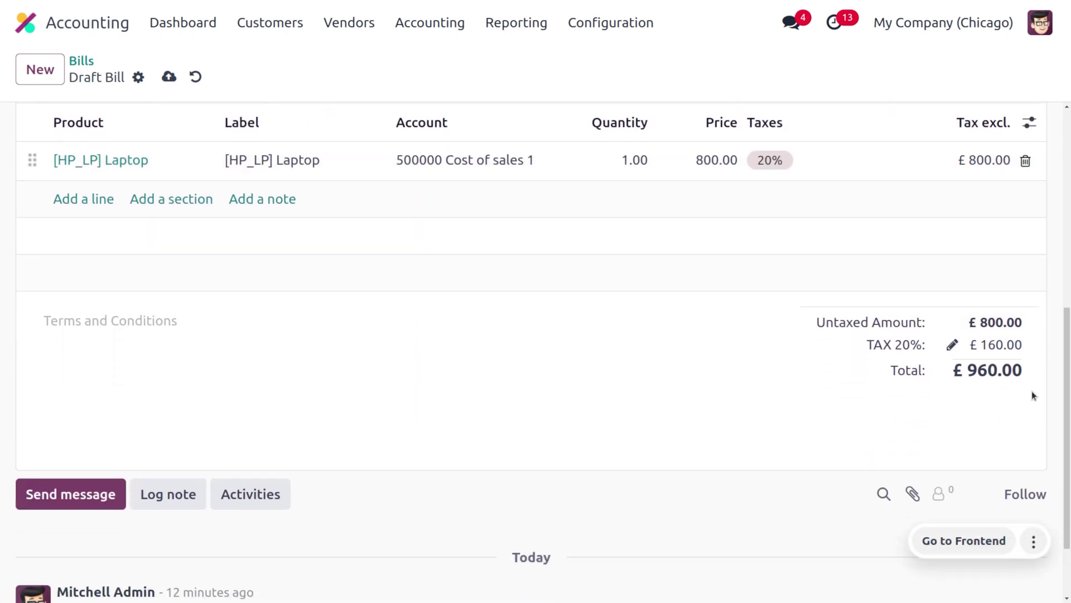
scroll(697, 346, up, 8)
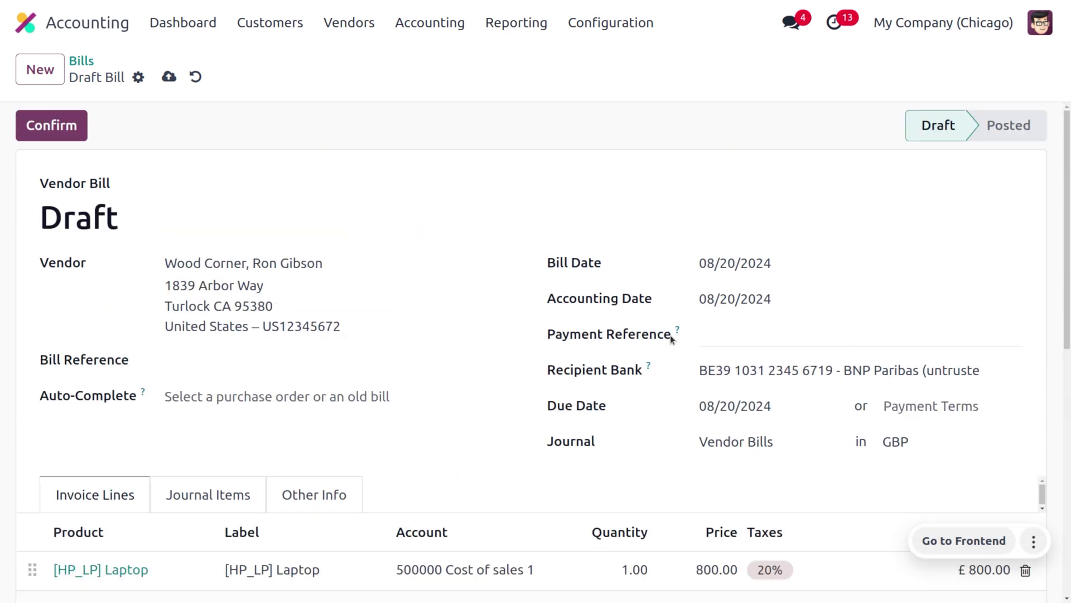
Save and confirm the laptop bill as BILL/2024/08/0008, then start its £960.00 Bank payment
click(170, 77)
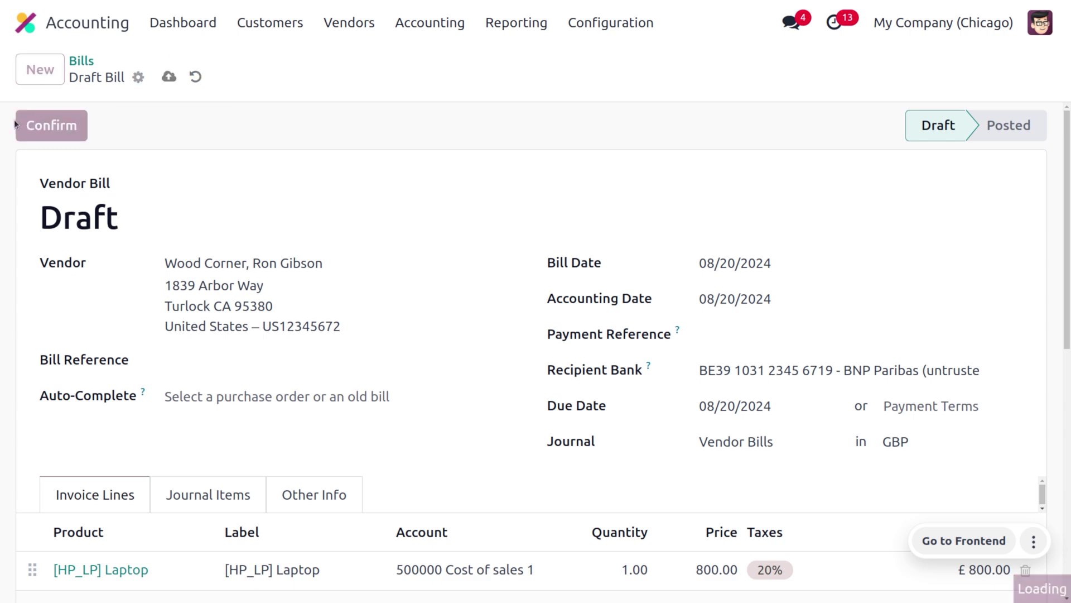
click(36, 126)
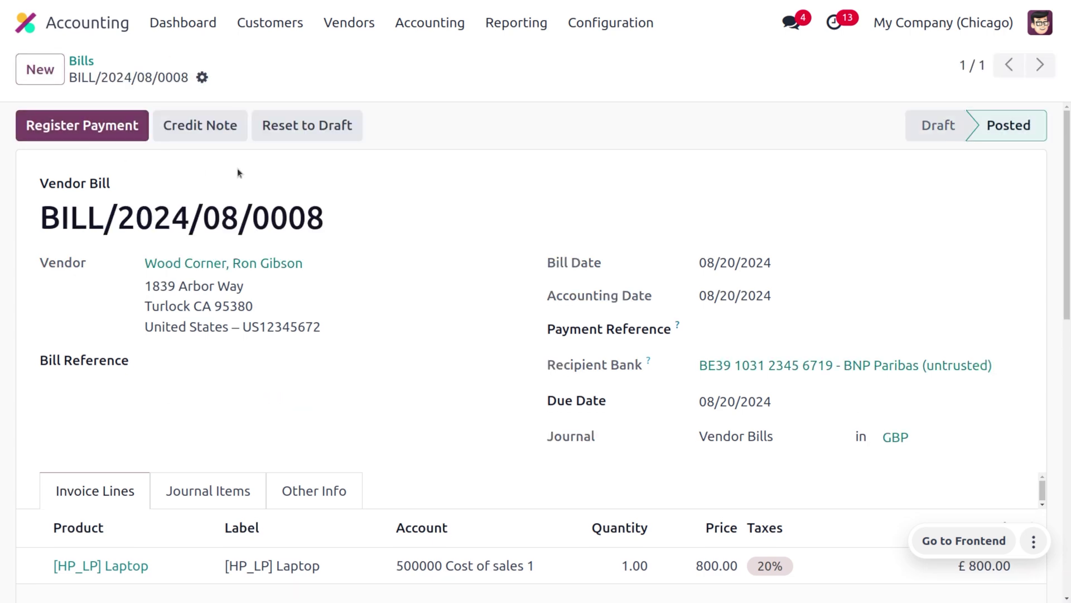
click(107, 131)
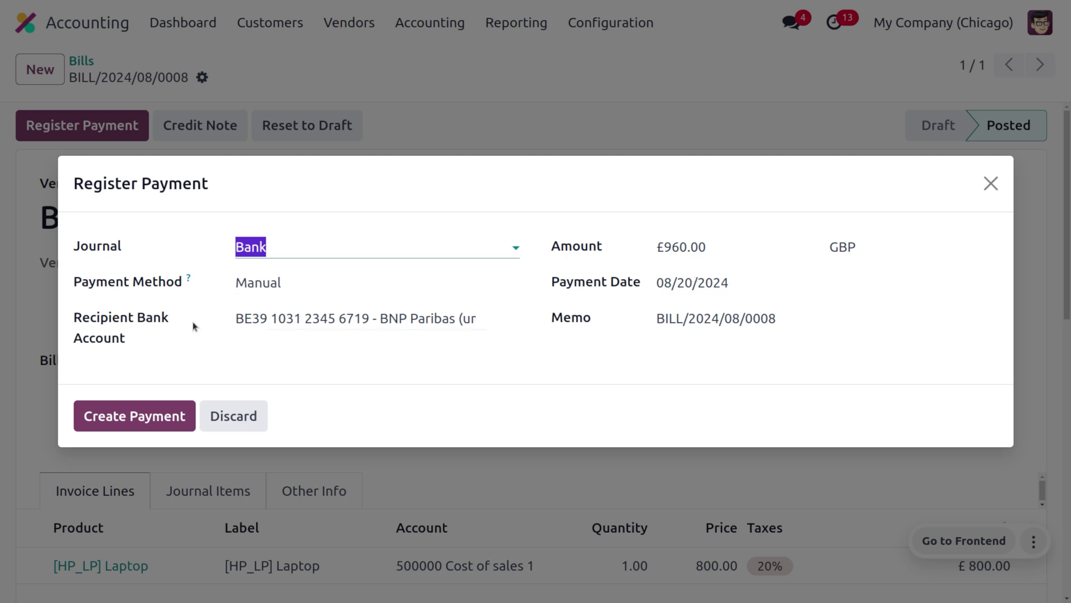
Create the £960.00 payment, then select bill number BILL/2024/08/0008 and check £0.00 is due
click(175, 413)
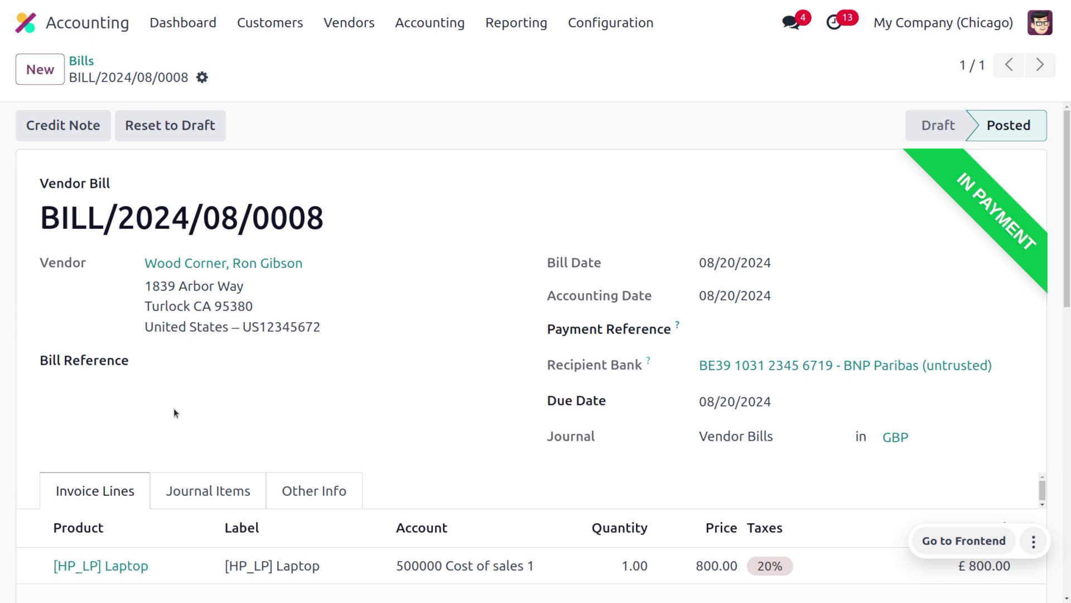
double_click(106, 213)
triple_click(106, 212)
key(ctrl+c)
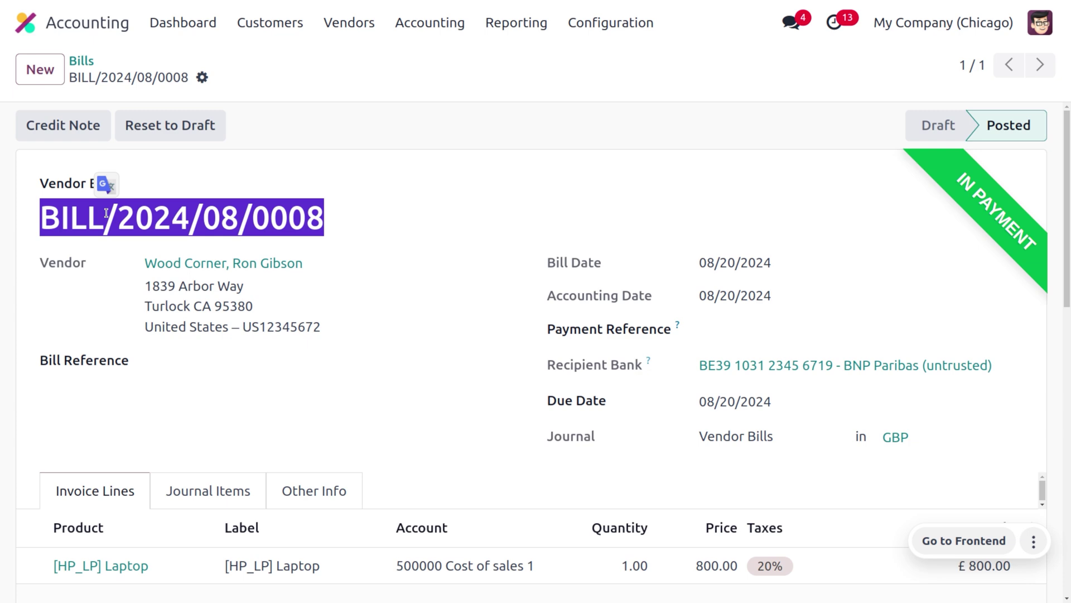
scroll(467, 427, down, 5)
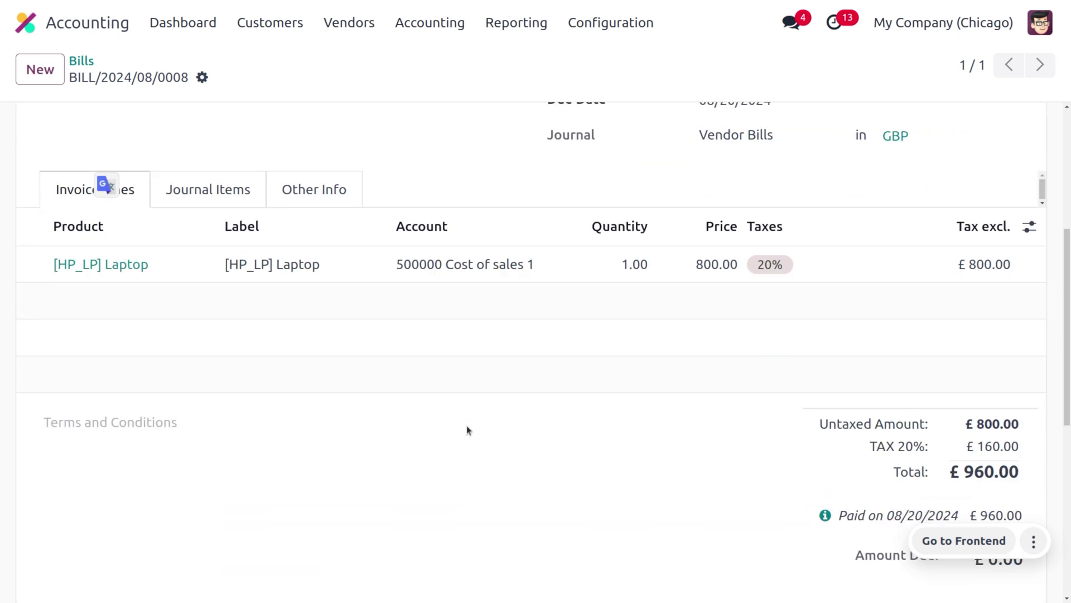
scroll(467, 428, up, 2)
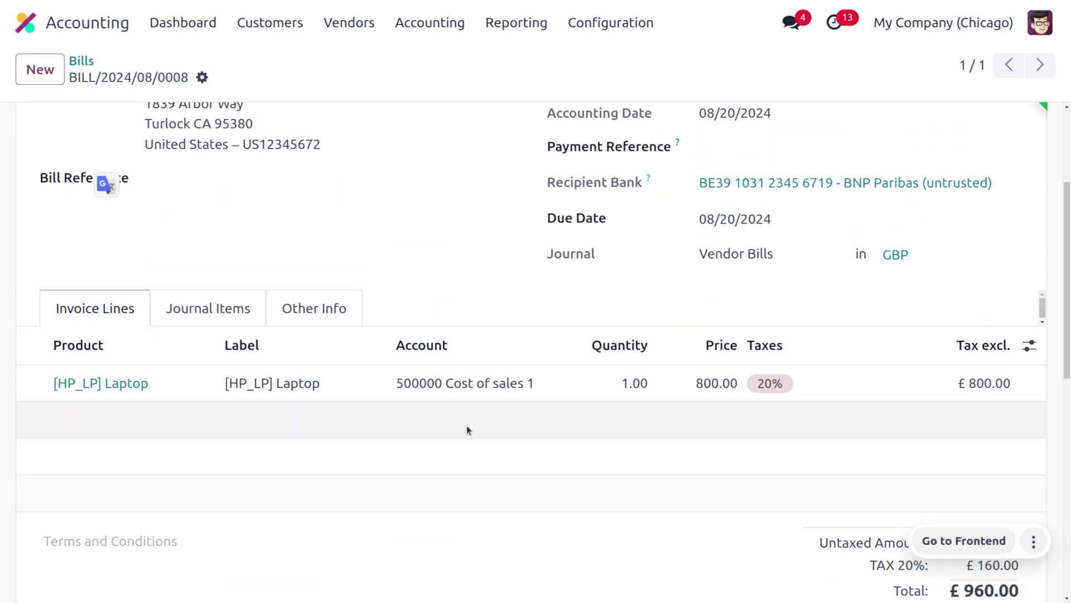
scroll(468, 429, up, 3)
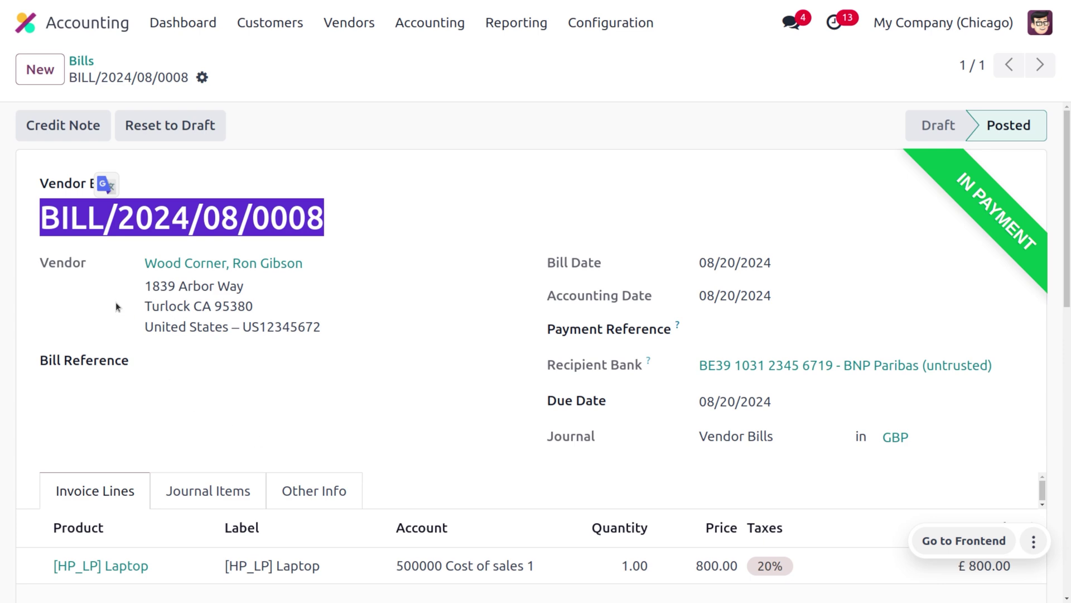
scroll(550, 399, down, 7)
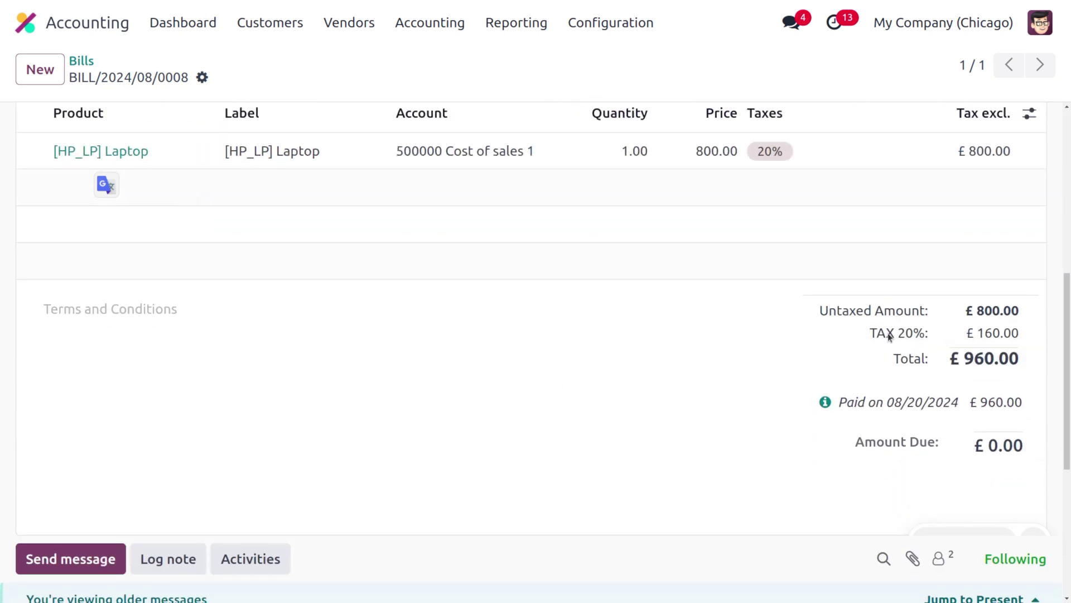
From the Accounting dashboard, open Bank journal reconciliation and start a new transaction
click(183, 23)
scroll(637, 525, down, 4)
scroll(637, 524, up, 2)
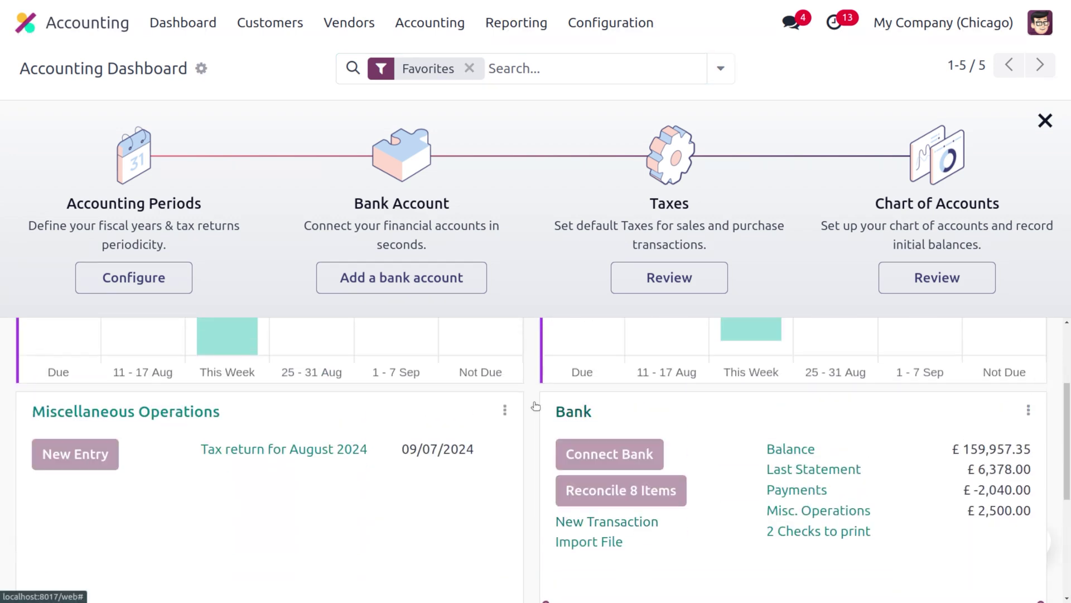
click(571, 415)
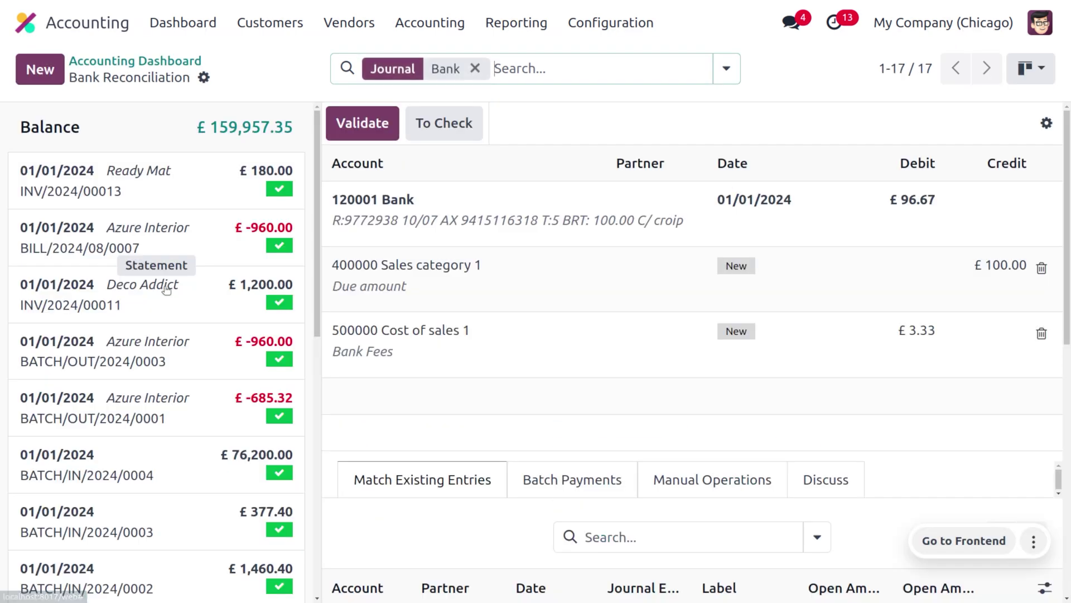
click(31, 81)
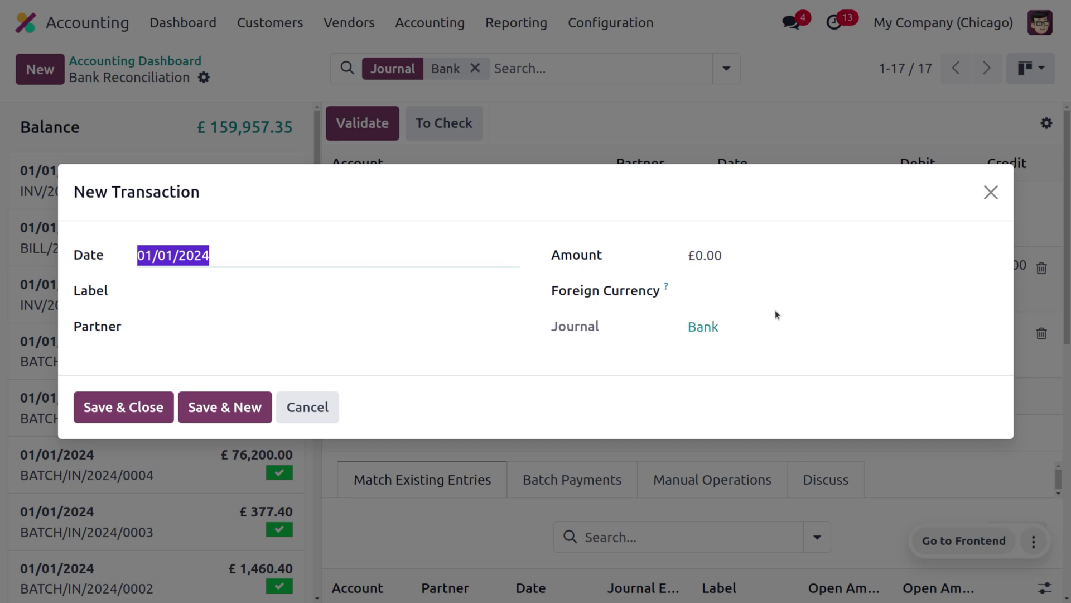
Set the new bank transaction's amount to -960
click(768, 263)
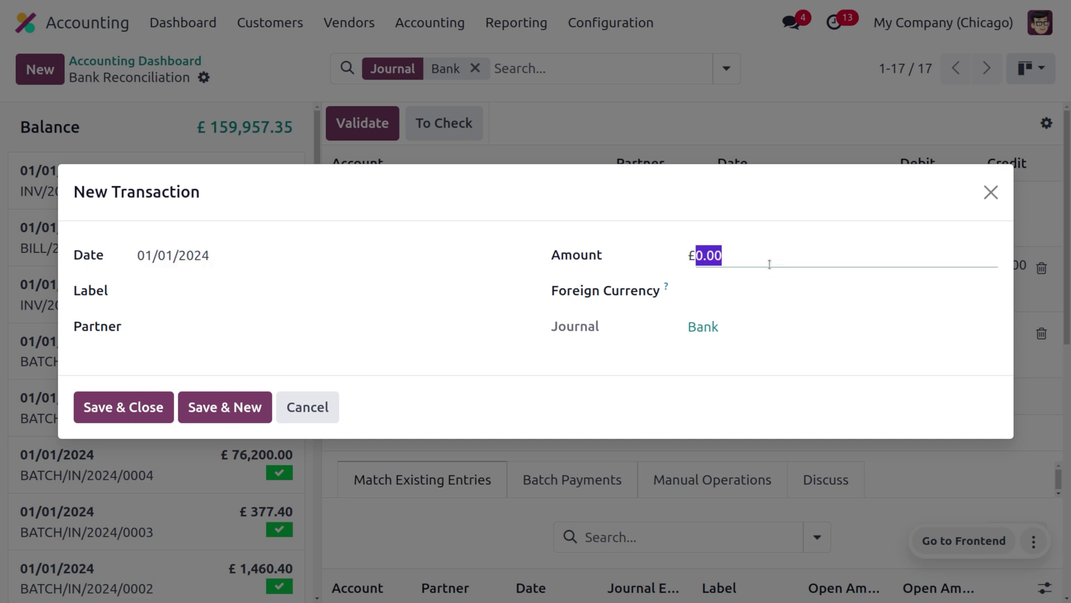
key(BackSpace)
drag(689, 190, 678, 69)
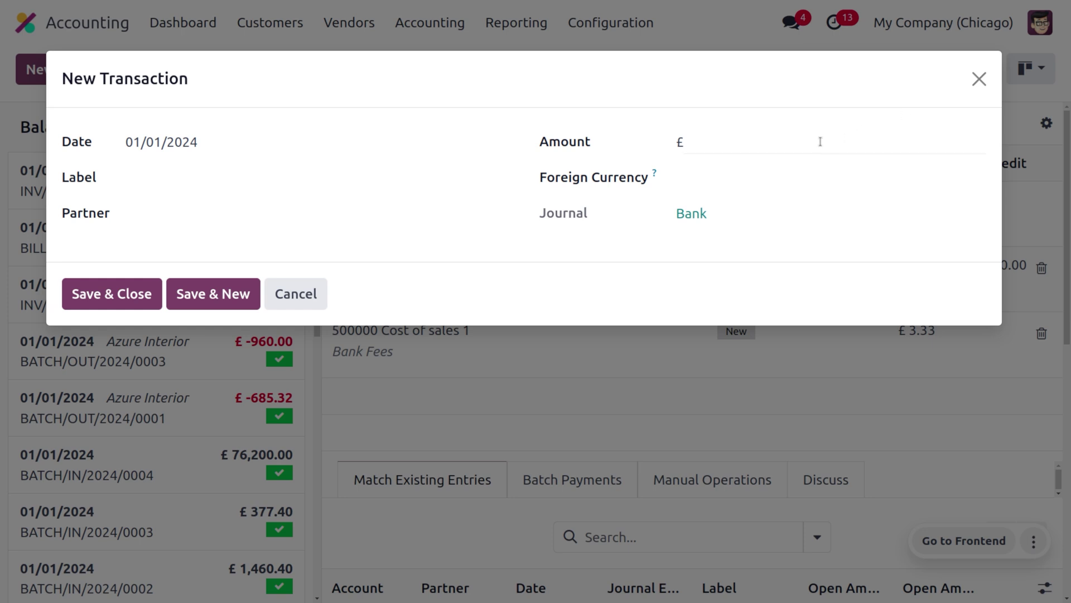
click(777, 144)
text(-960)
Label the transaction BILL/2024/08/0008, set partner Wood Corner, and save it
click(196, 183)
key(ctrl+v)
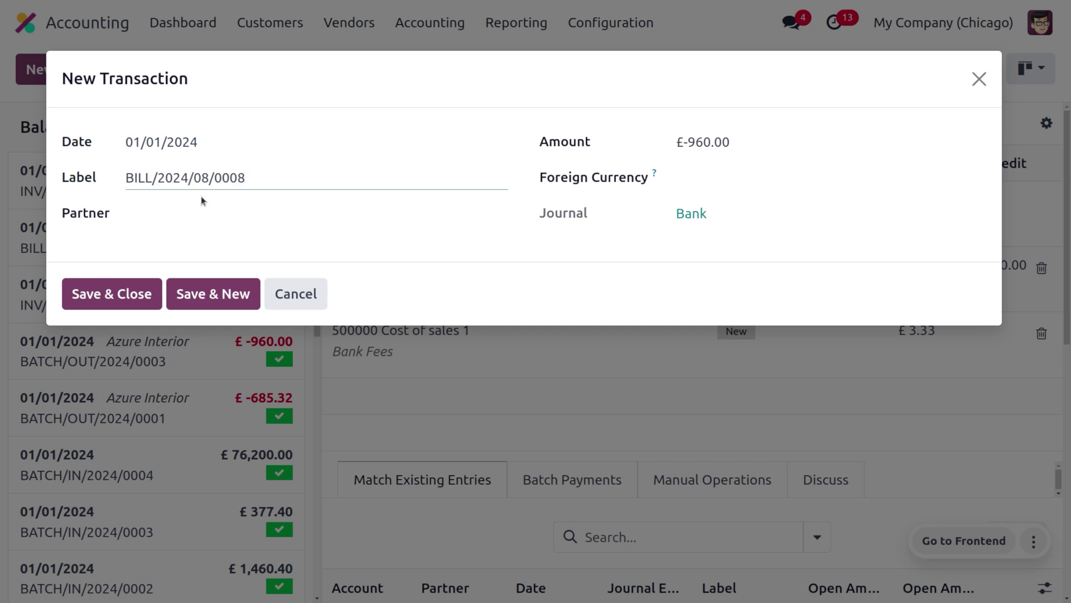
click(214, 217)
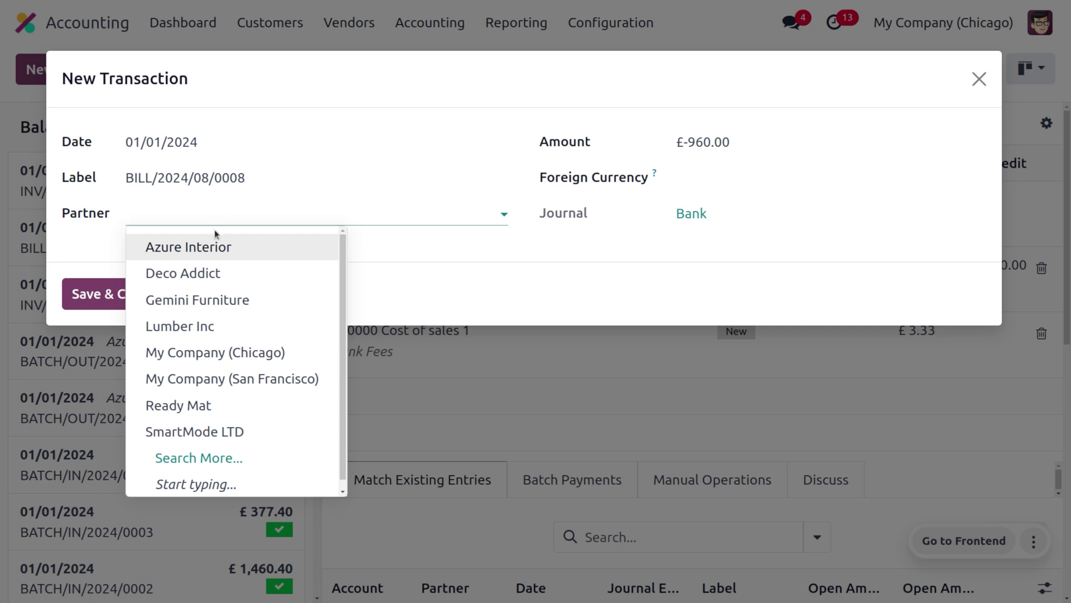
text(woo)
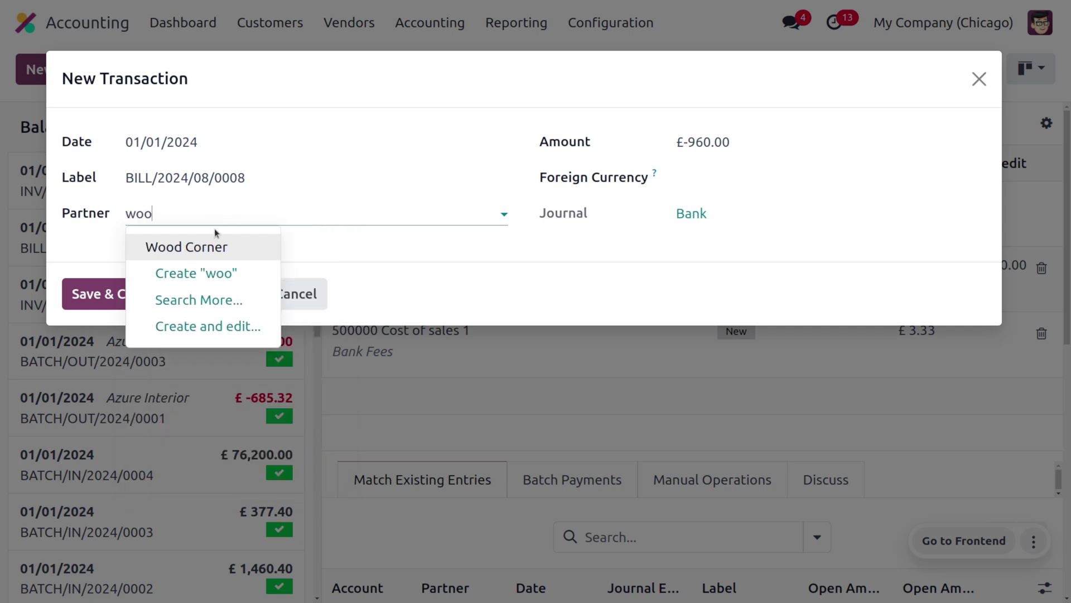
click(218, 247)
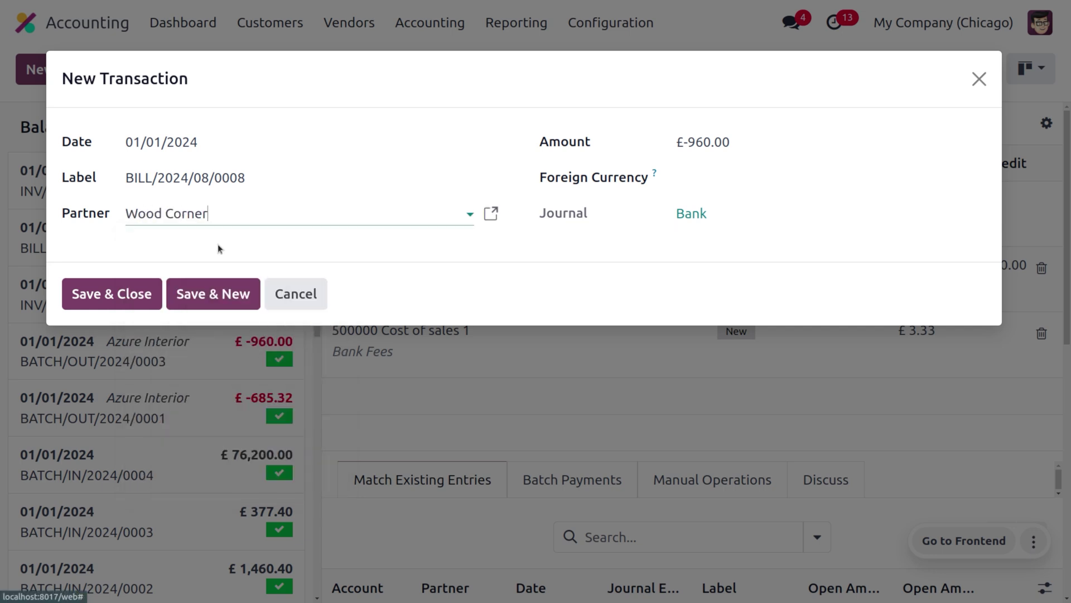
click(112, 296)
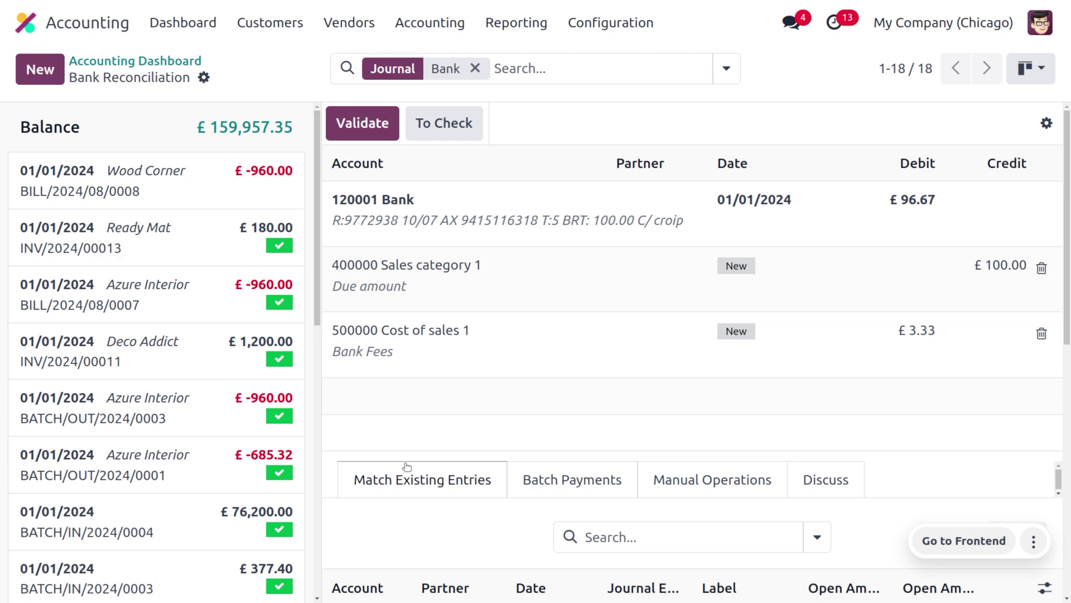
Match the Wood Corner transaction to its £960.00 vendor payment and validate the reconciliation
scroll(469, 533, down, 5)
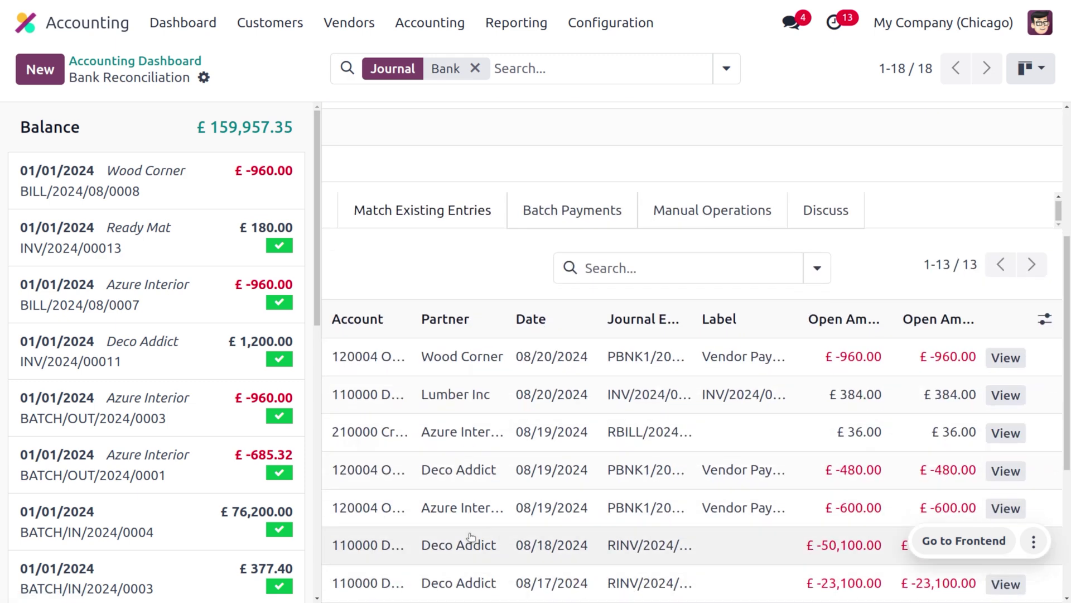
click(433, 357)
click(205, 196)
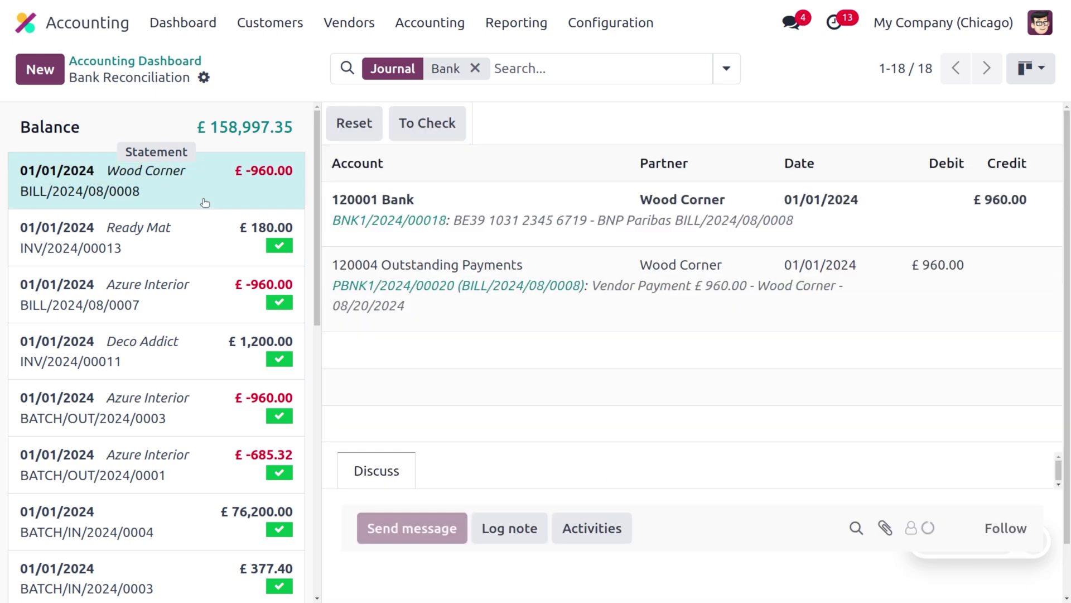
Remove the Bank journal filter and show the Vendors > Bills list
click(476, 69)
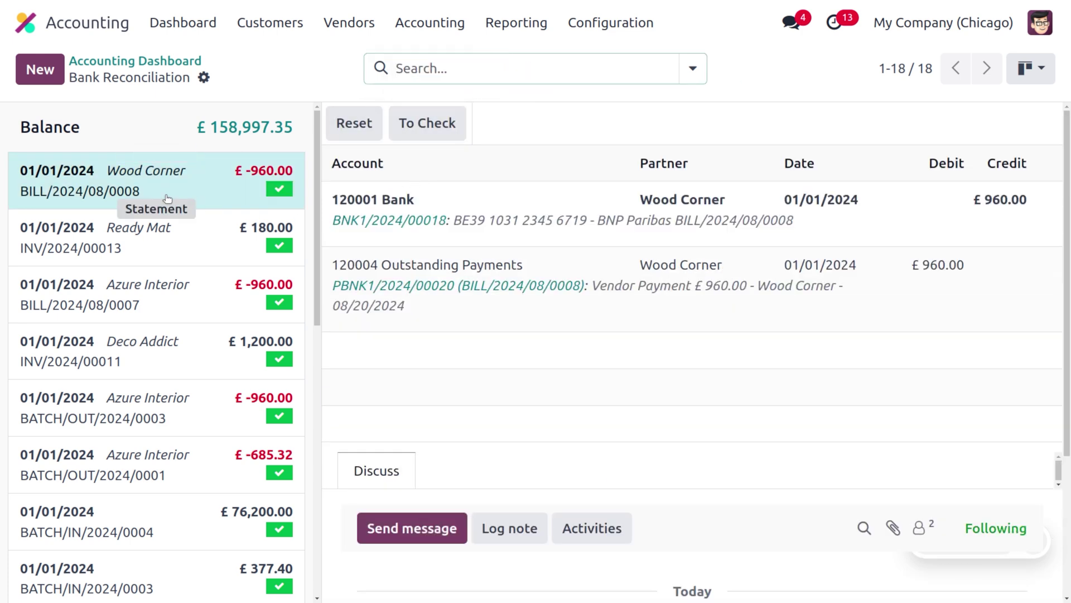
click(366, 22)
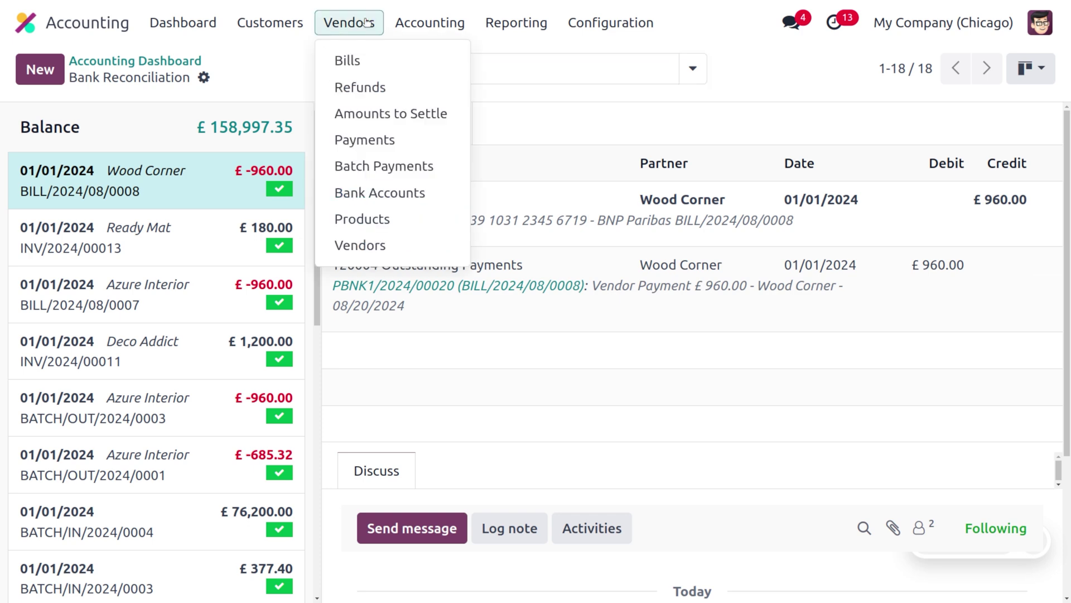
click(388, 57)
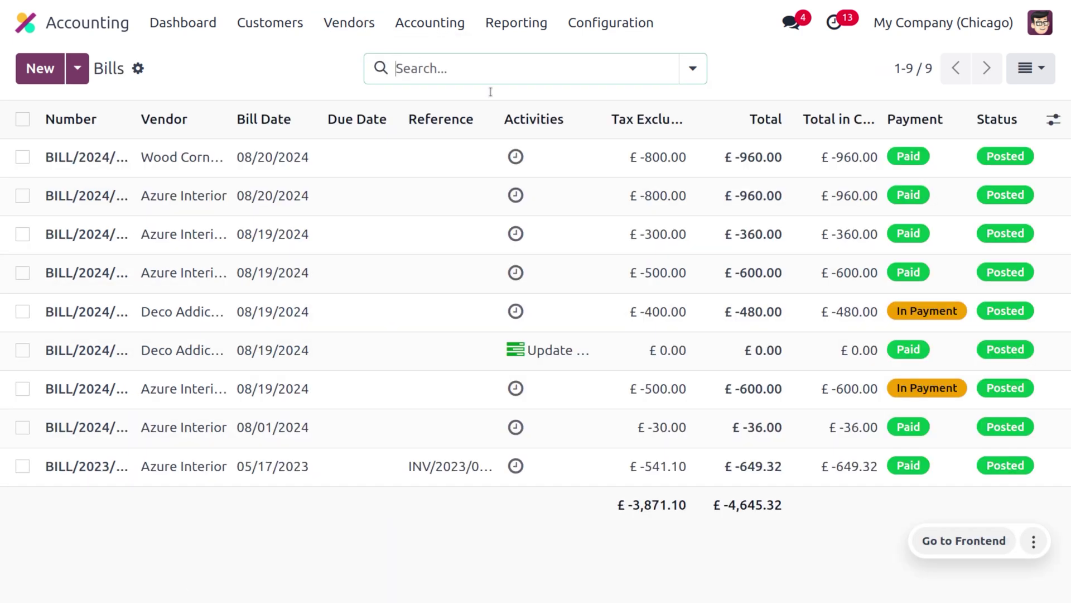